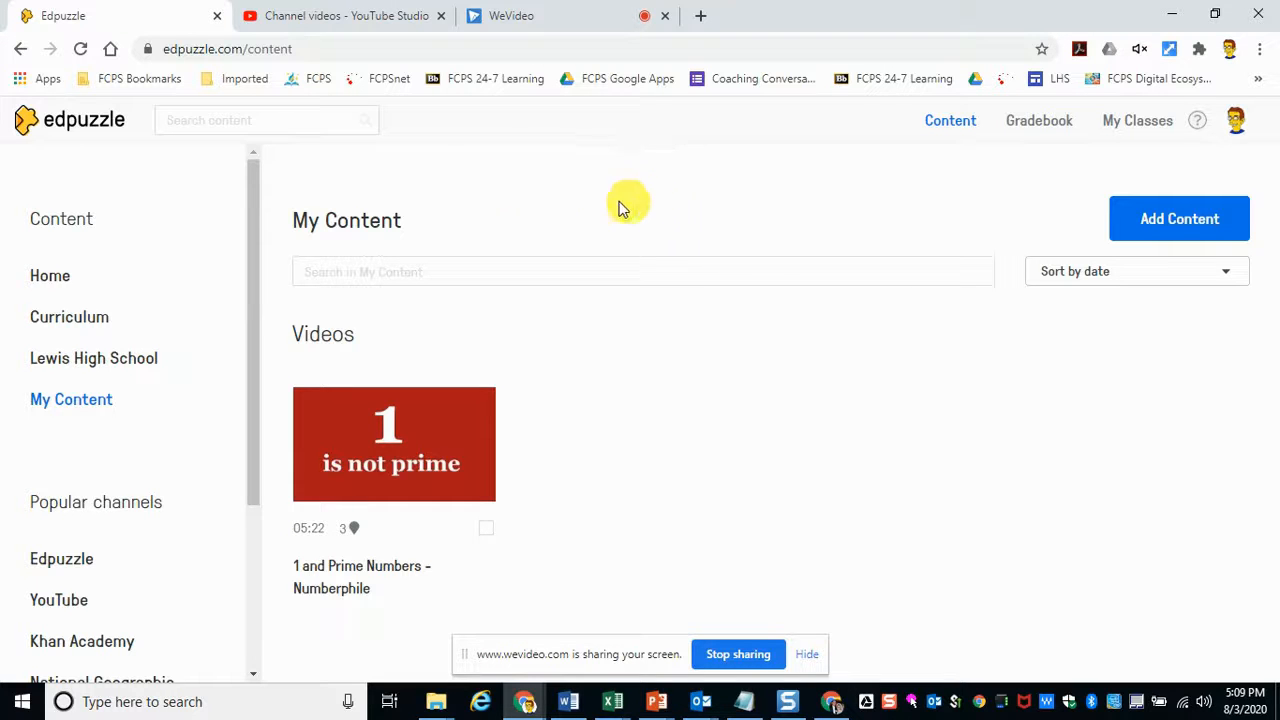
- Switch to YouTube Studio and copy the shareable link of the "edPuzzle Basics" video
click(360, 16)
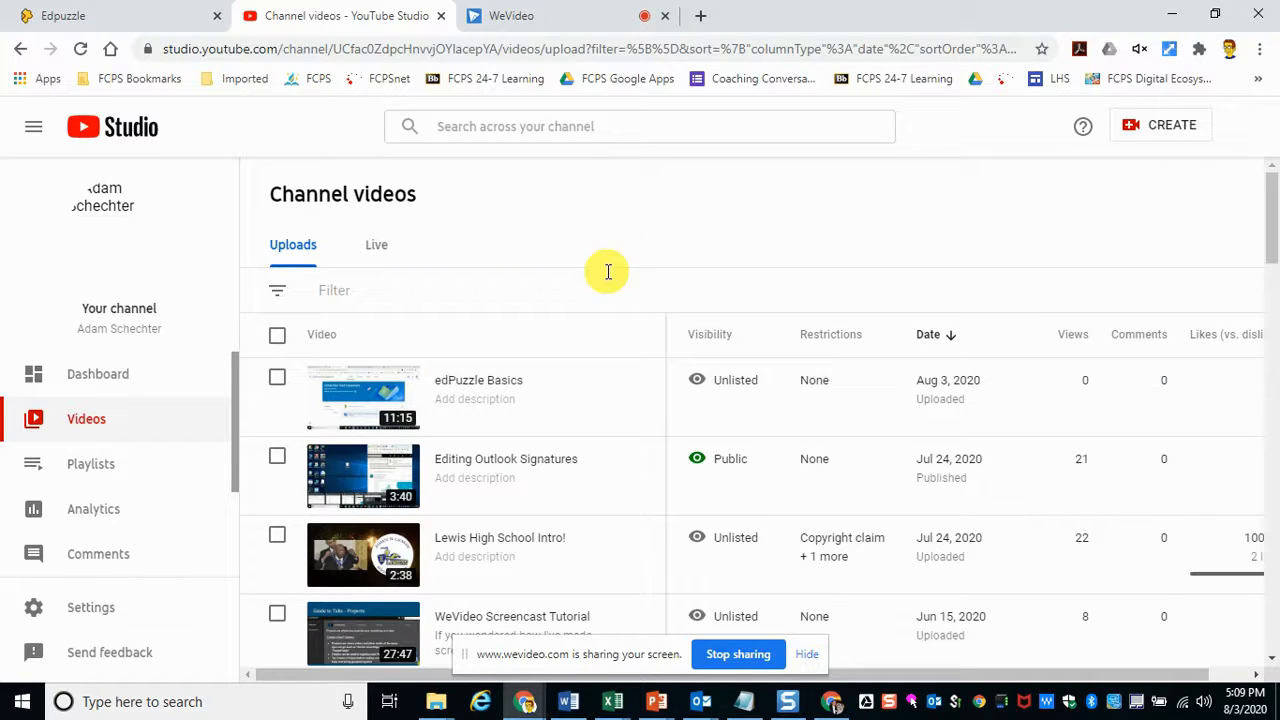
scroll(623, 394, down, 1)
scroll(623, 394, up, 1)
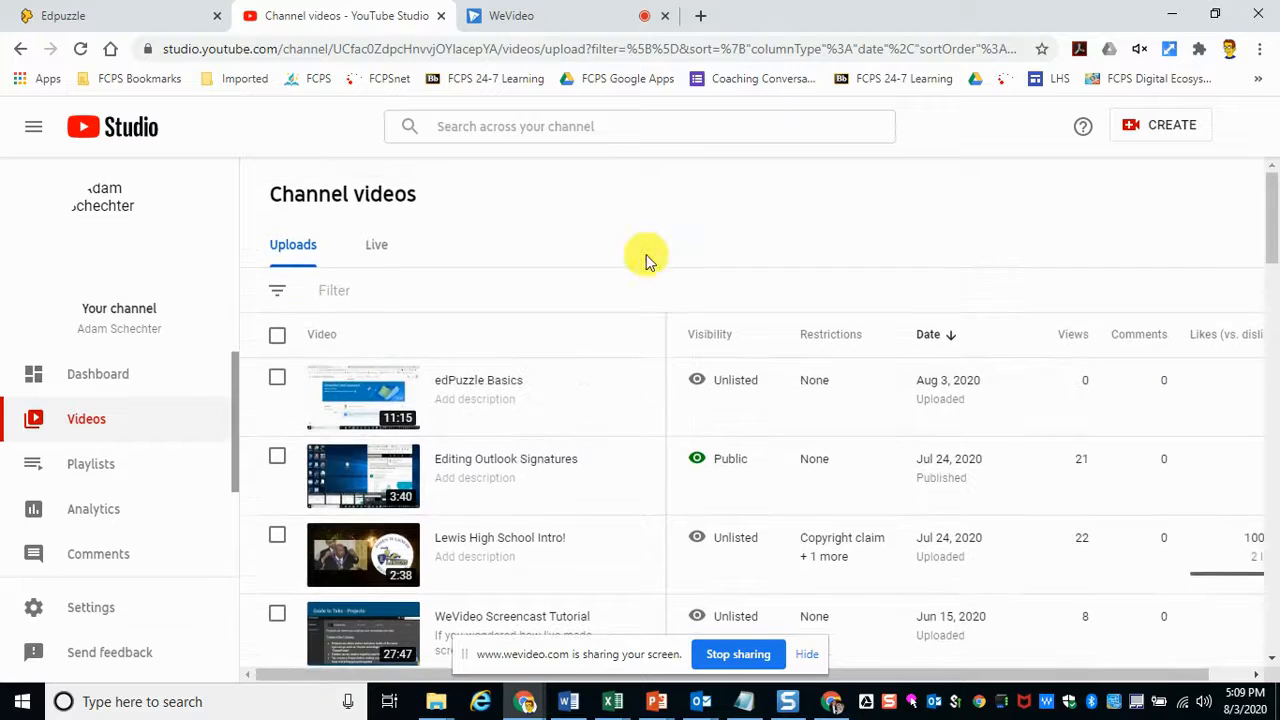
mouse_move(453, 407)
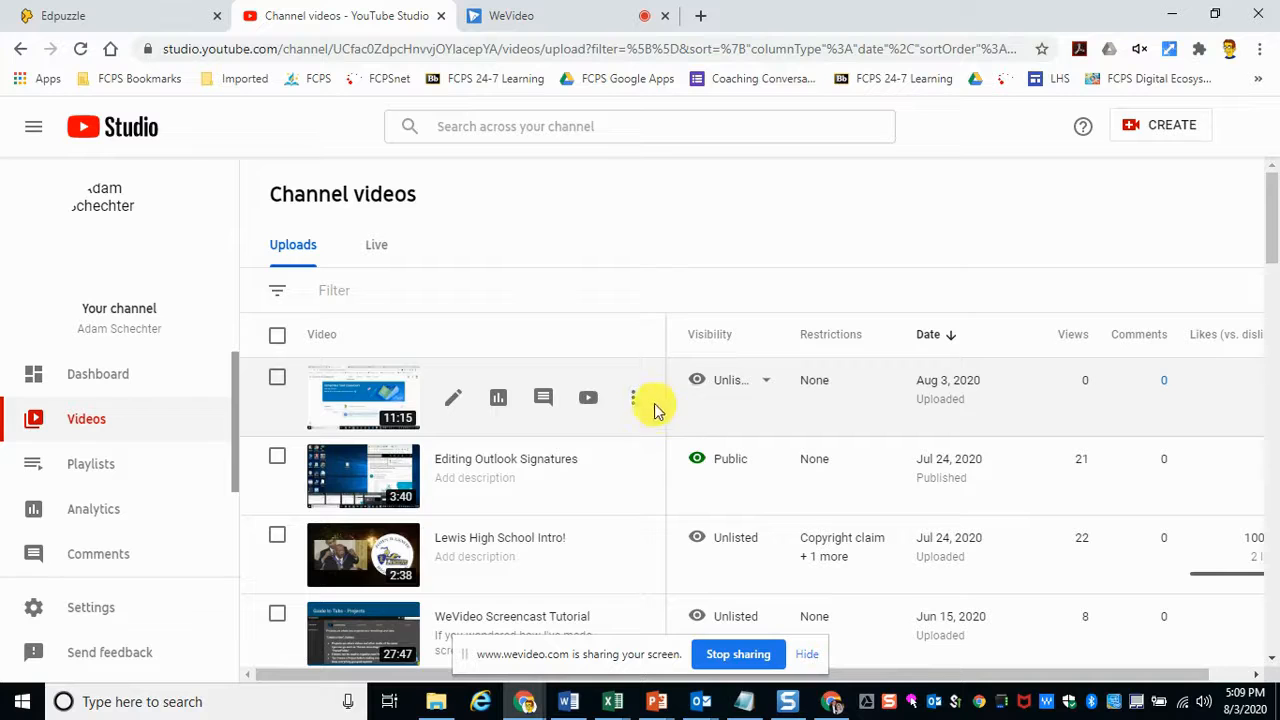
click(633, 405)
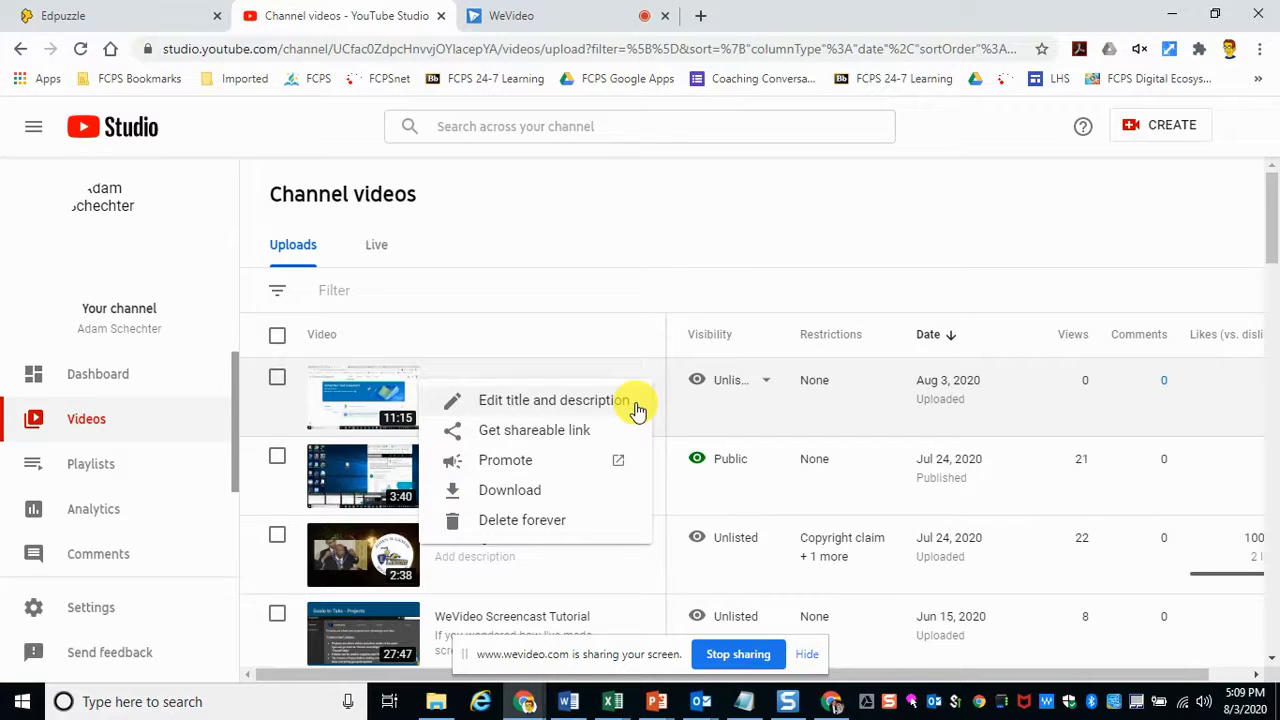
click(532, 434)
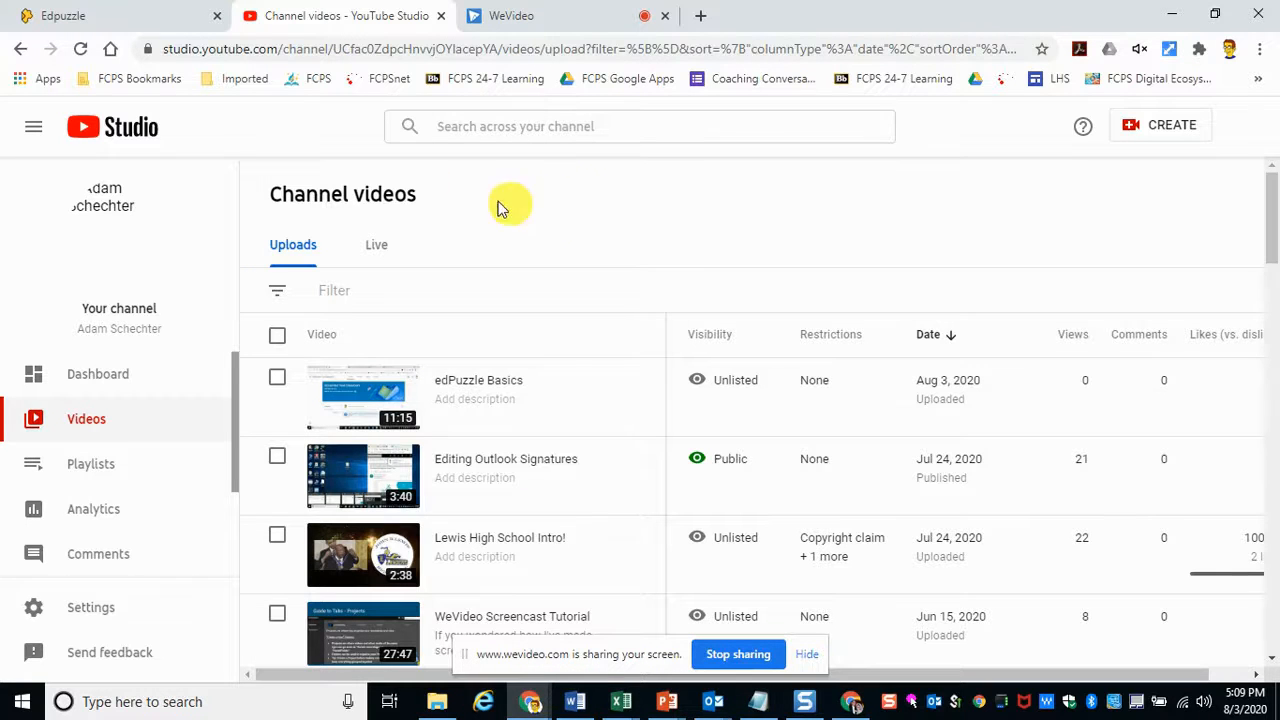
- Return to Edpuzzle and search its content with the copied YouTube link to load the video in the editor
click(110, 12)
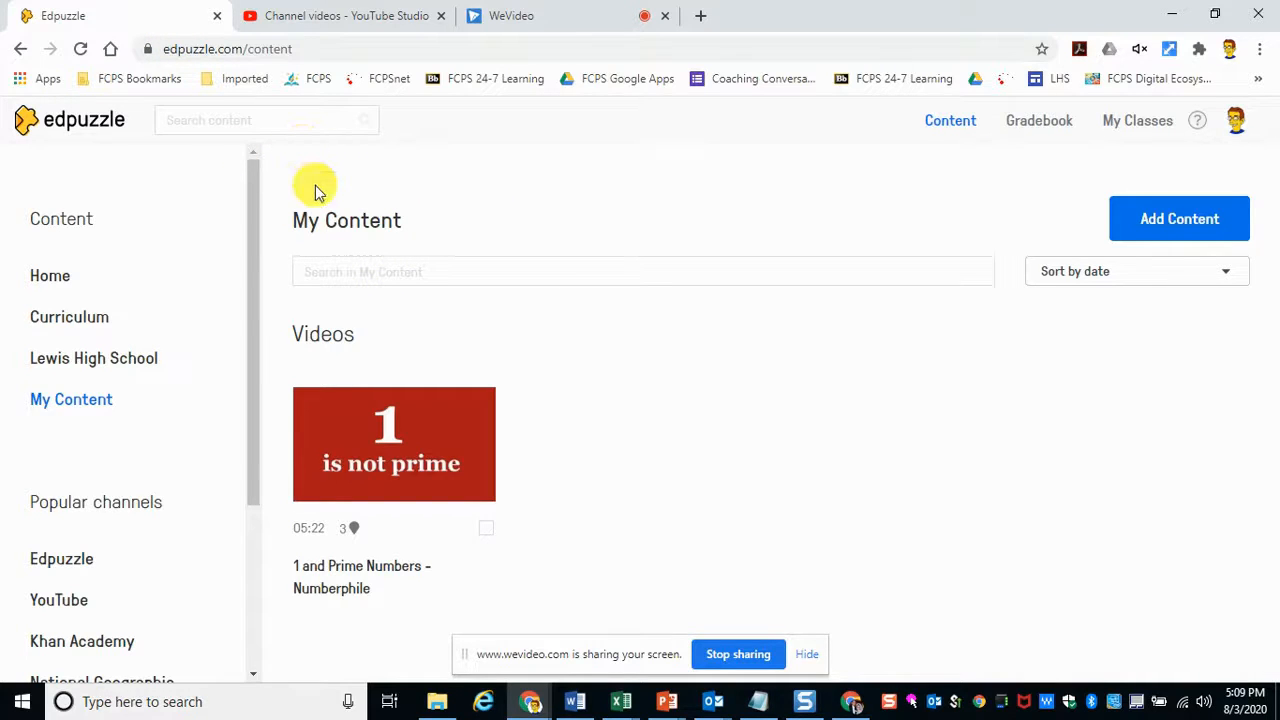
click(199, 132)
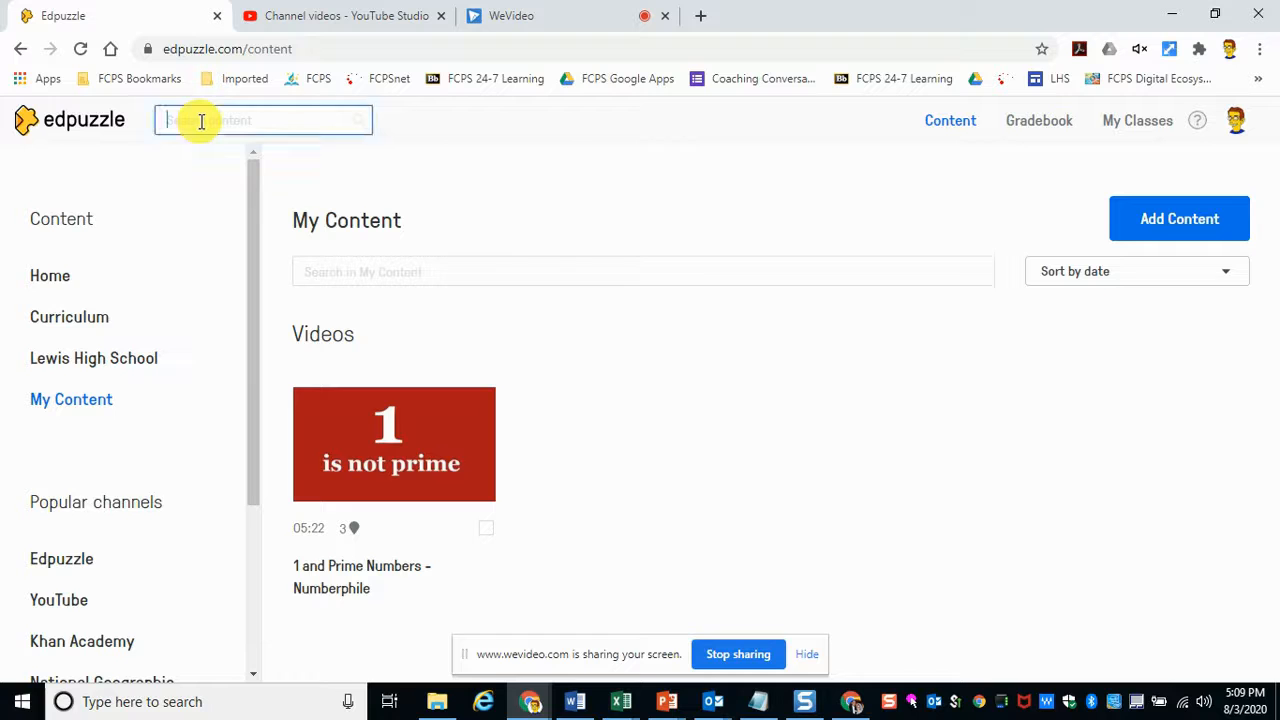
right_click(200, 128)
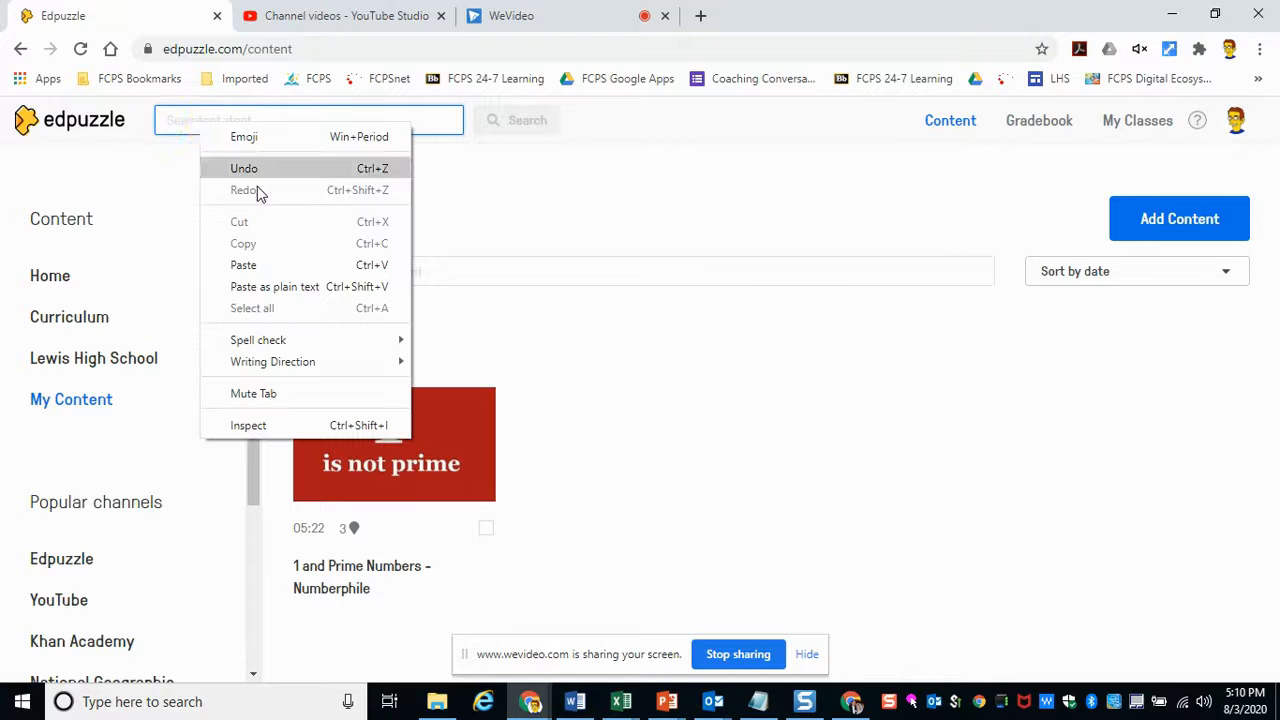
click(291, 265)
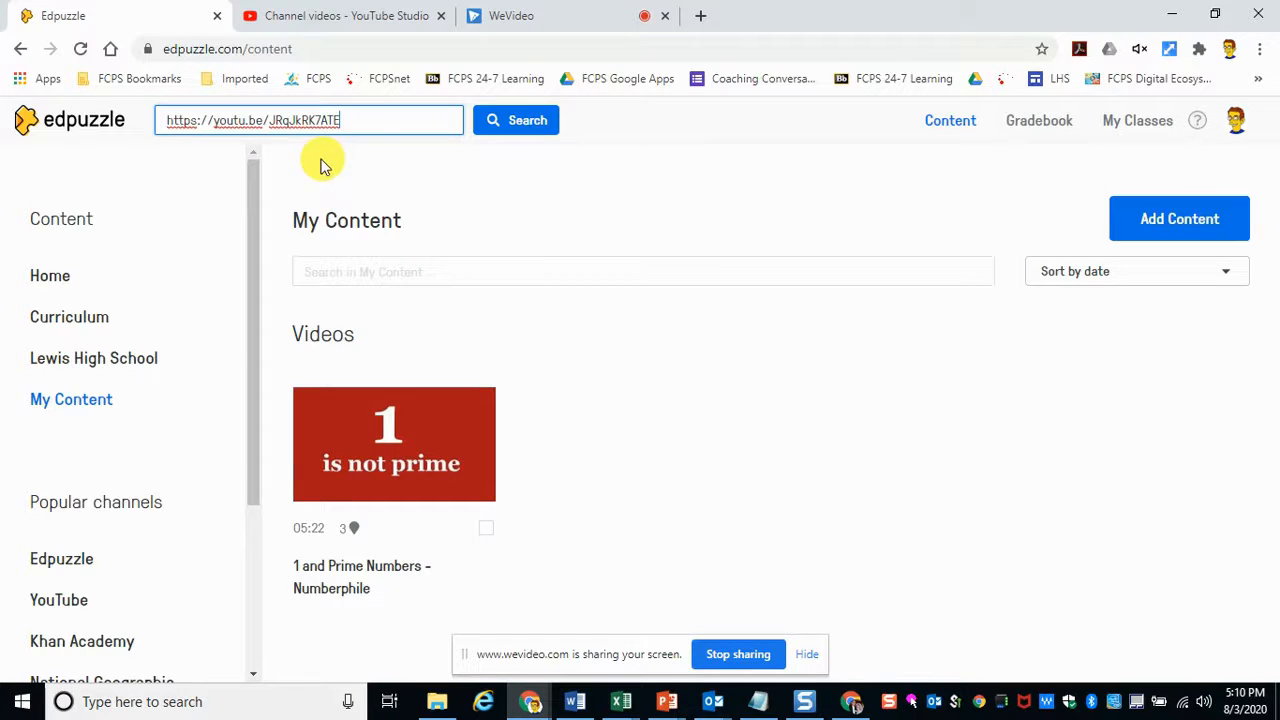
click(527, 133)
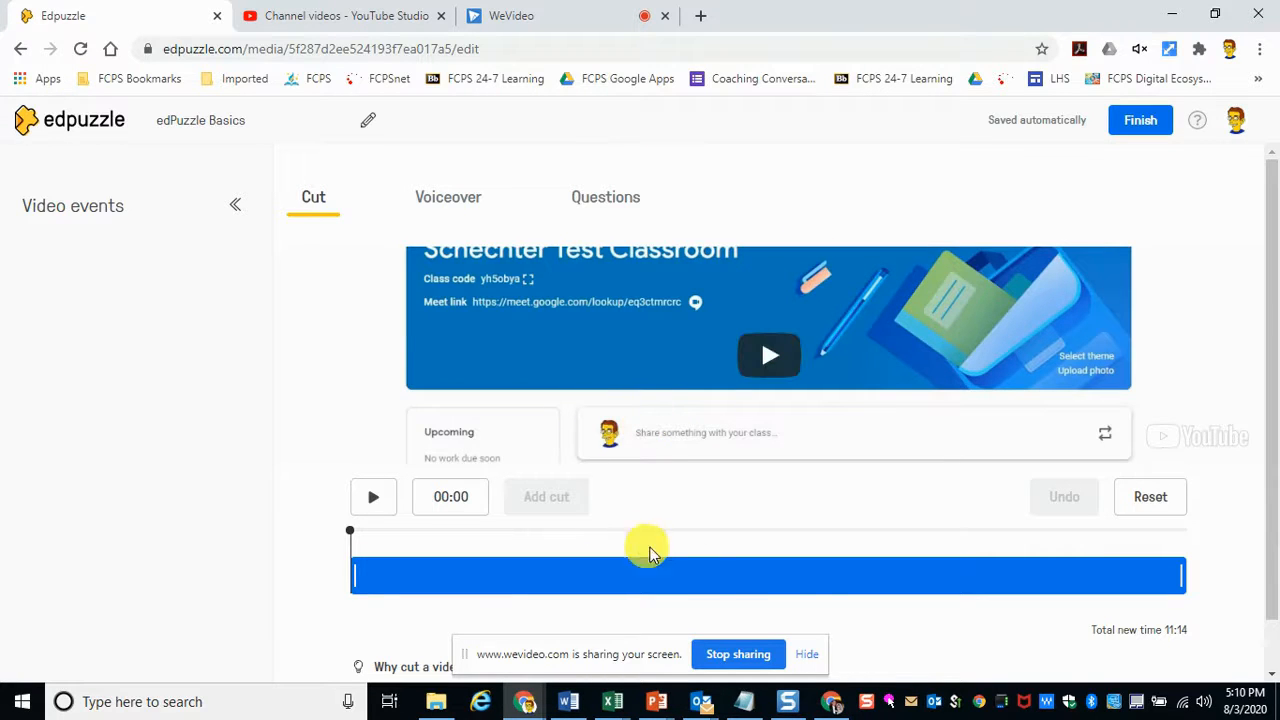
- Hide the screen-sharing notice, try trimming the start and end of the video, and undo the trim
click(807, 655)
scroll(749, 463, down, 1)
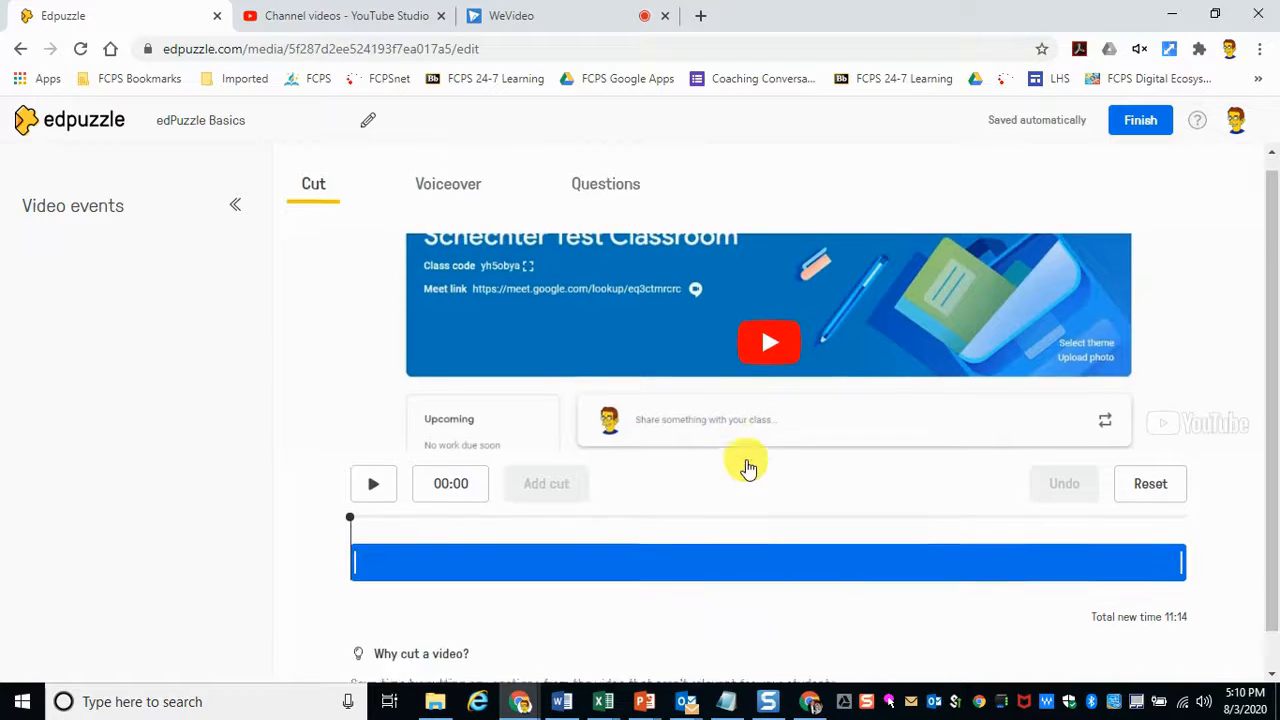
scroll(734, 563, up, 1)
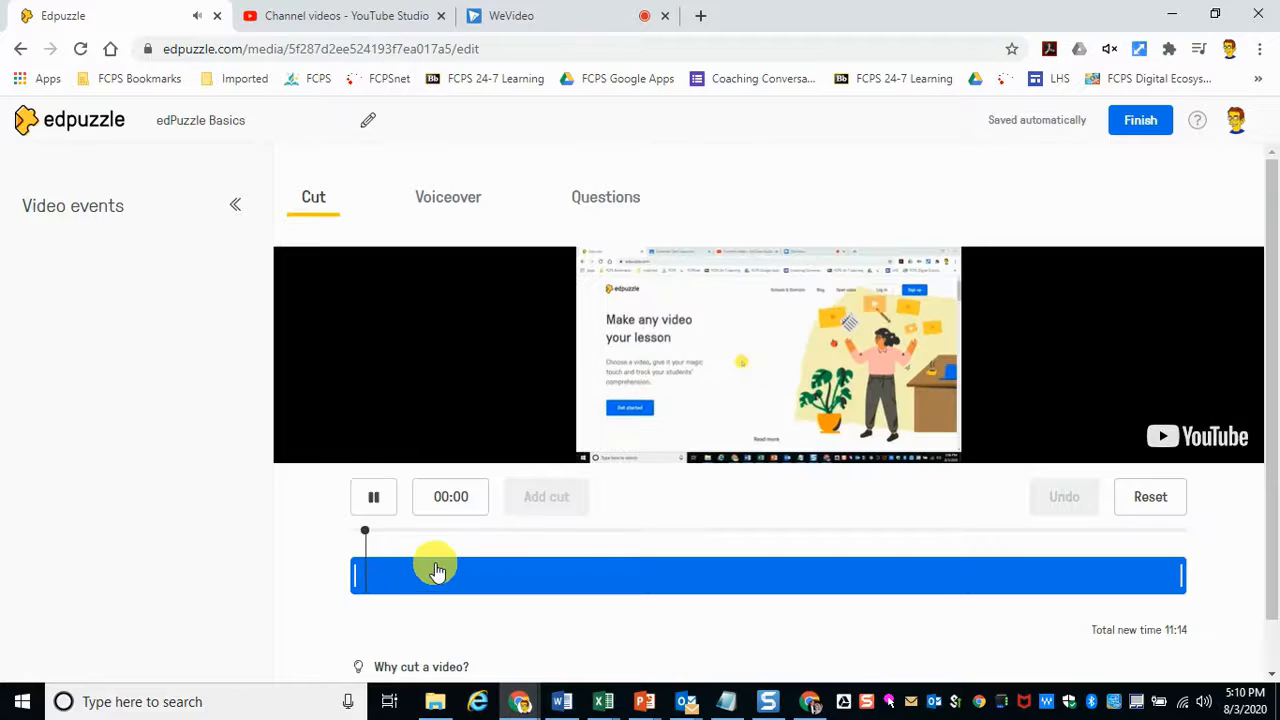
drag(355, 577, 323, 583)
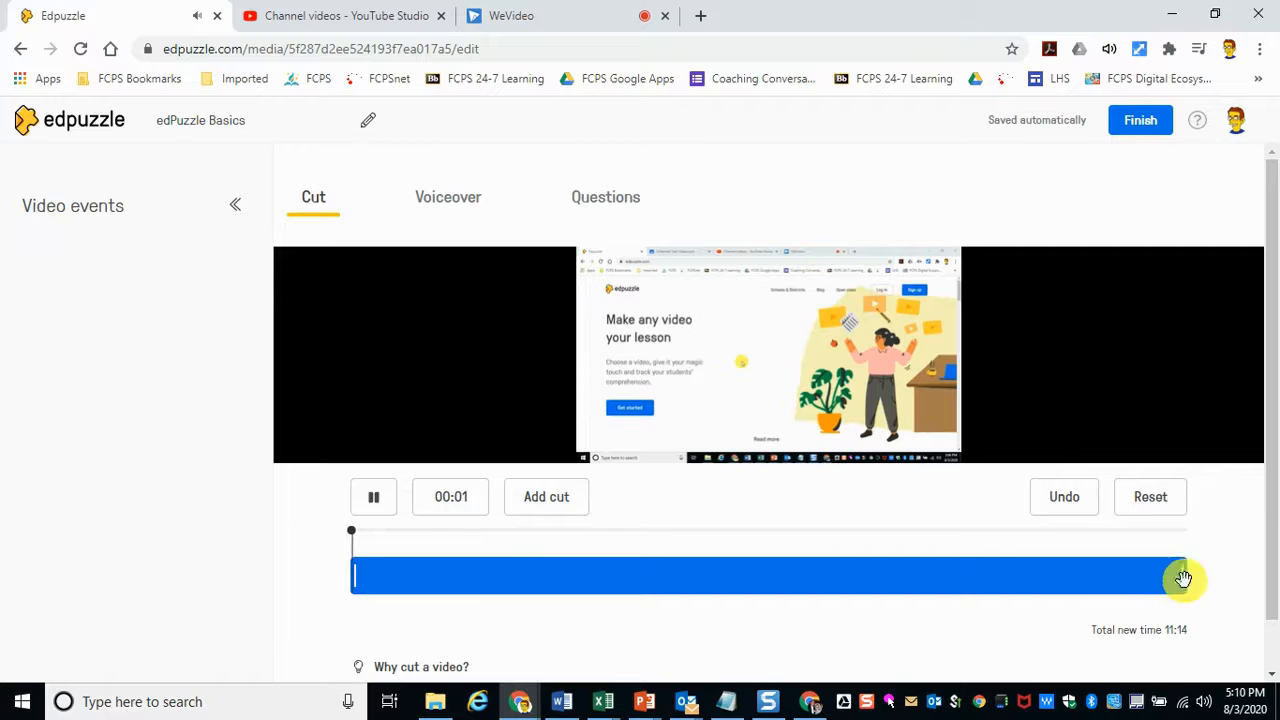
mouse_move(1183, 578)
mouse_down()
mouse_move(1074, 580)
mouse_move(1185, 575)
mouse_up()
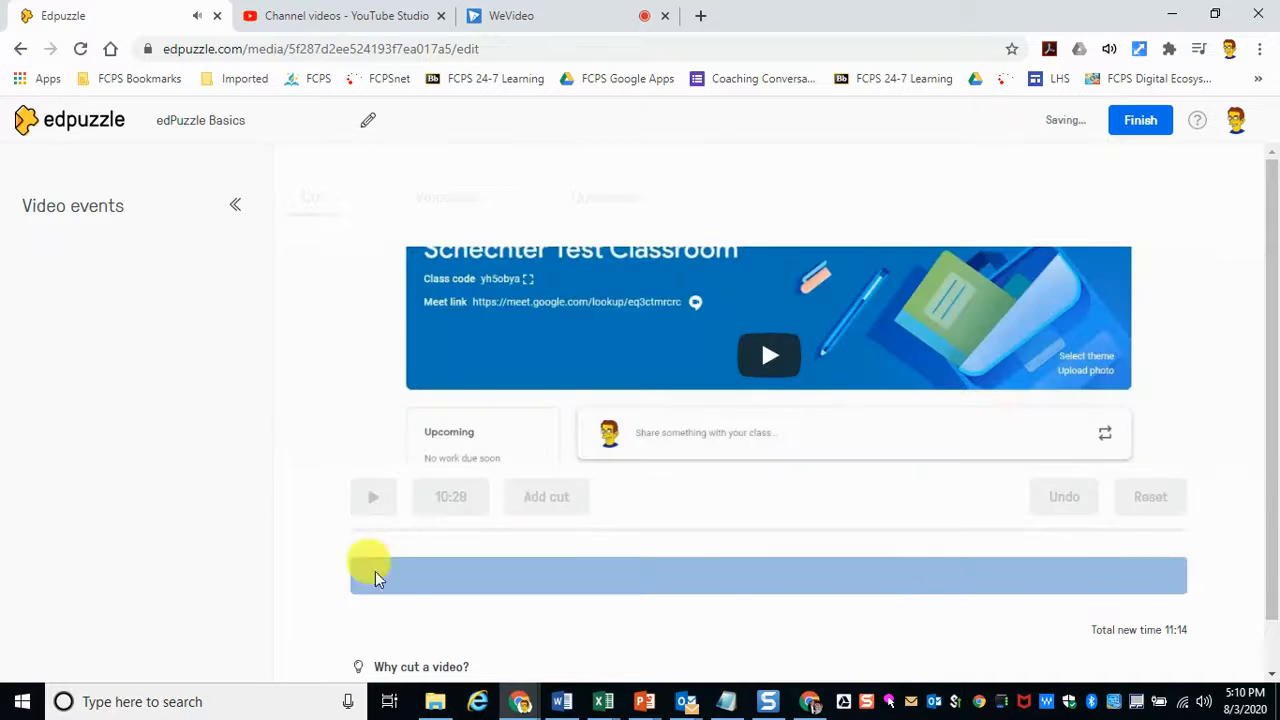
click(1060, 496)
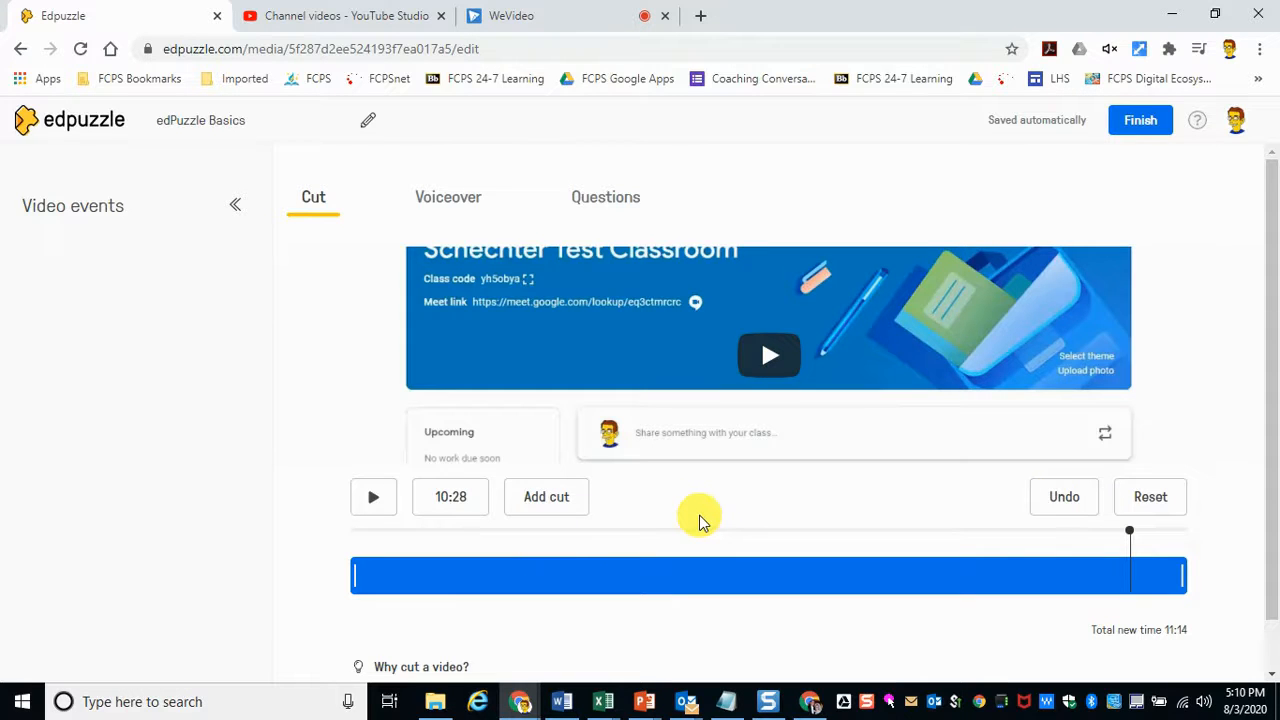
scroll(699, 515, down, 1)
scroll(699, 515, up, 1)
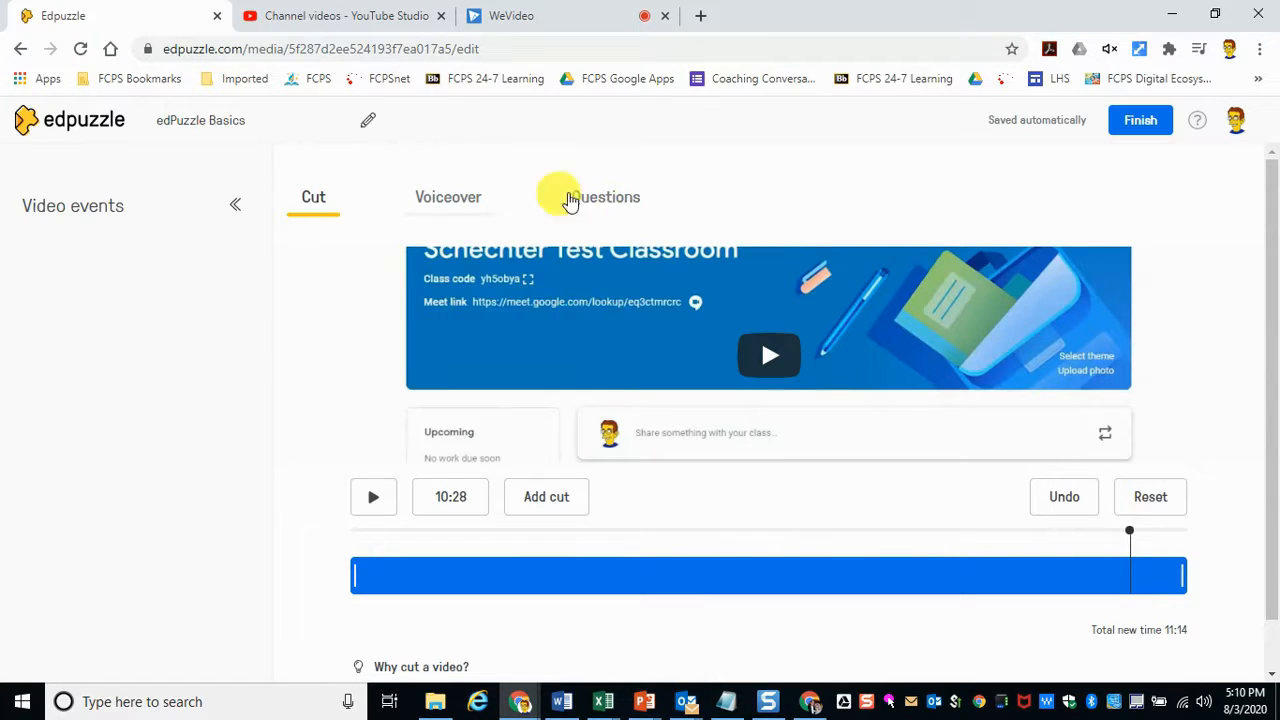
- Look at the voiceover options, switch to question editing, and play the video from the beginning, pausing at 00:14
click(446, 200)
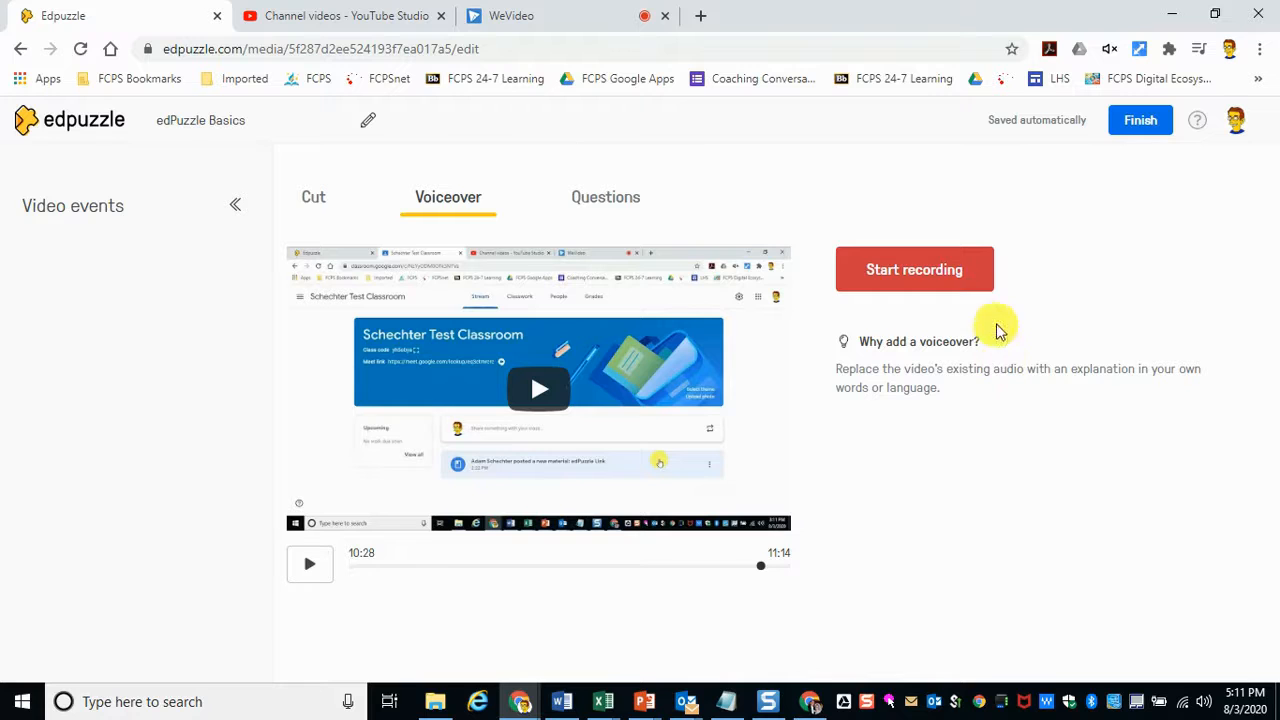
click(612, 208)
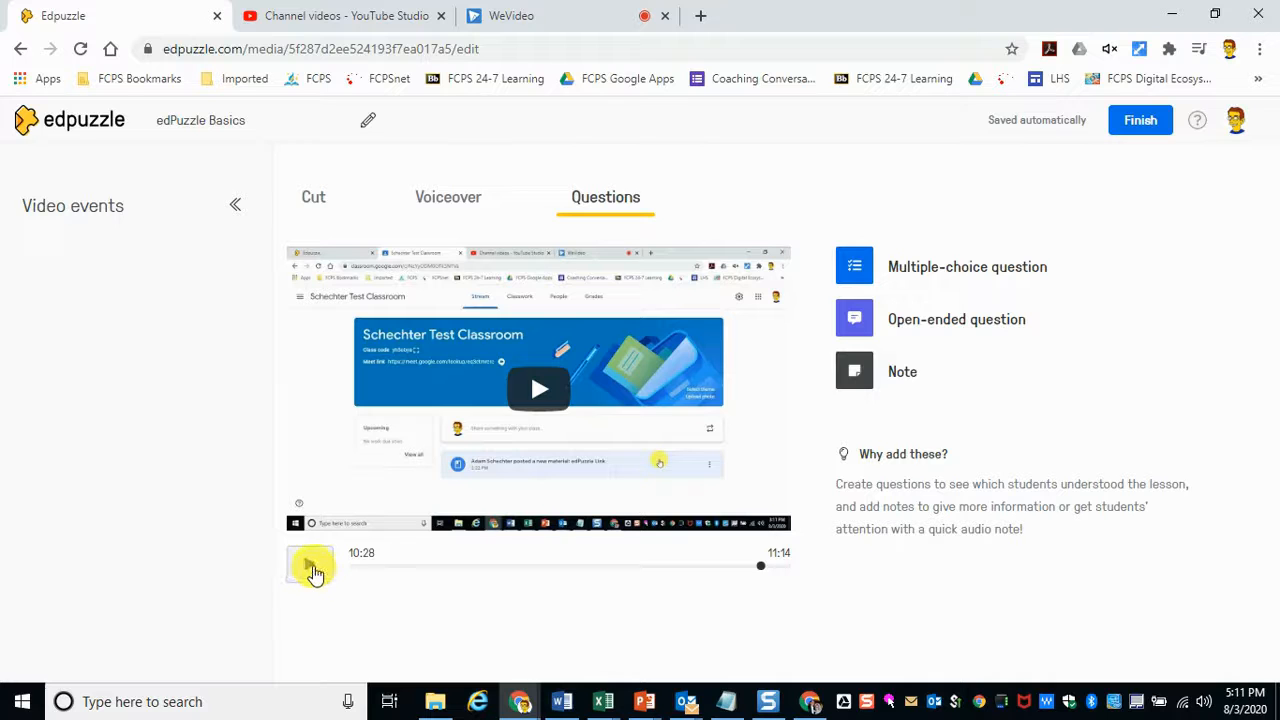
click(532, 390)
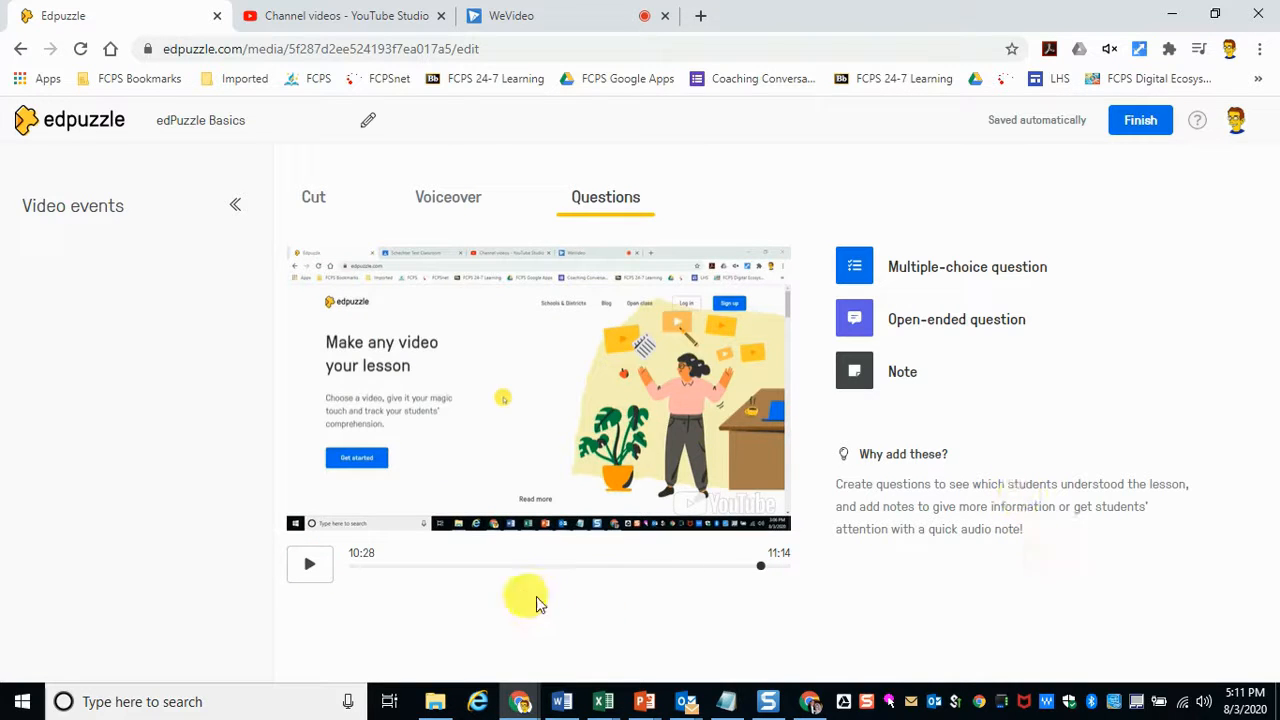
click(757, 567)
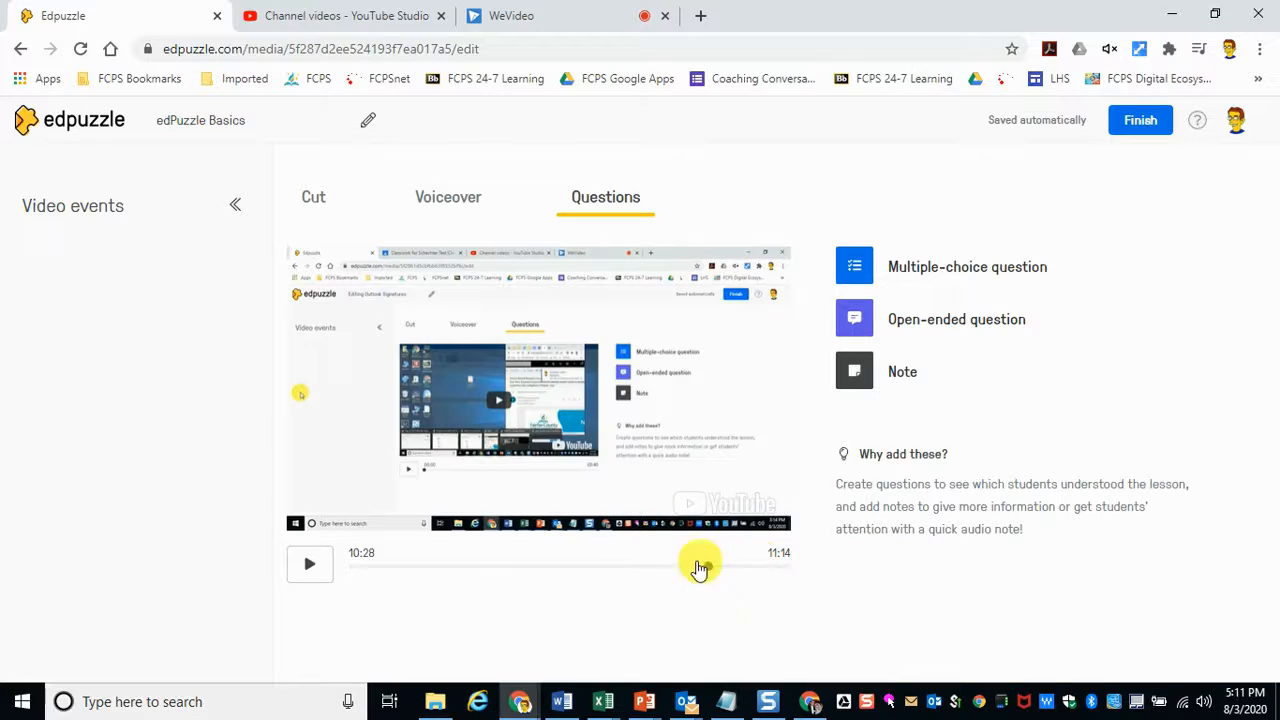
click(311, 577)
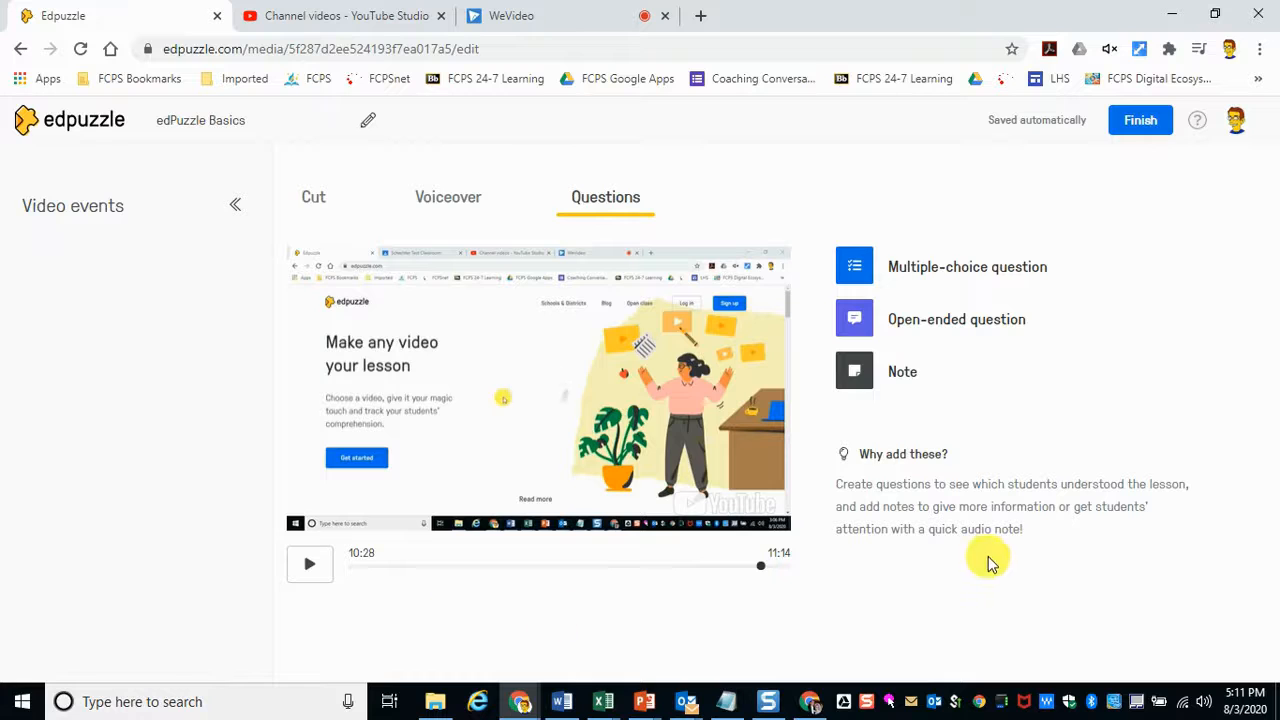
click(312, 570)
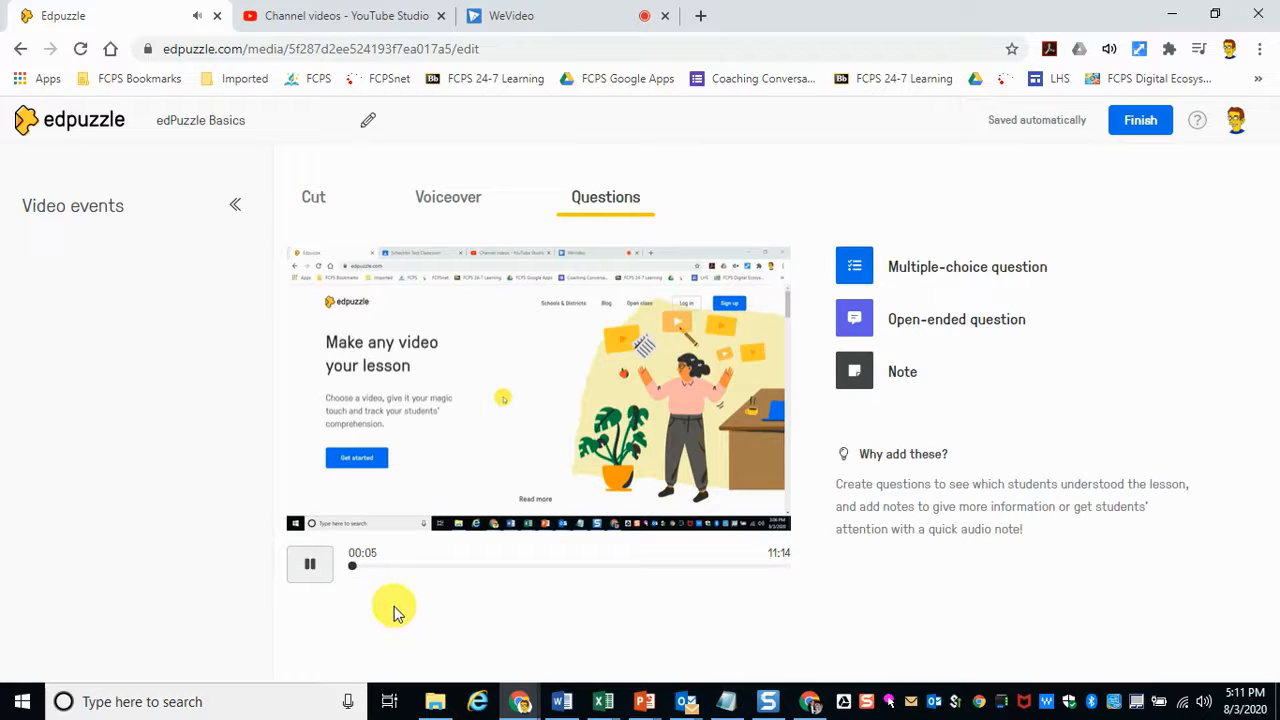
click(312, 566)
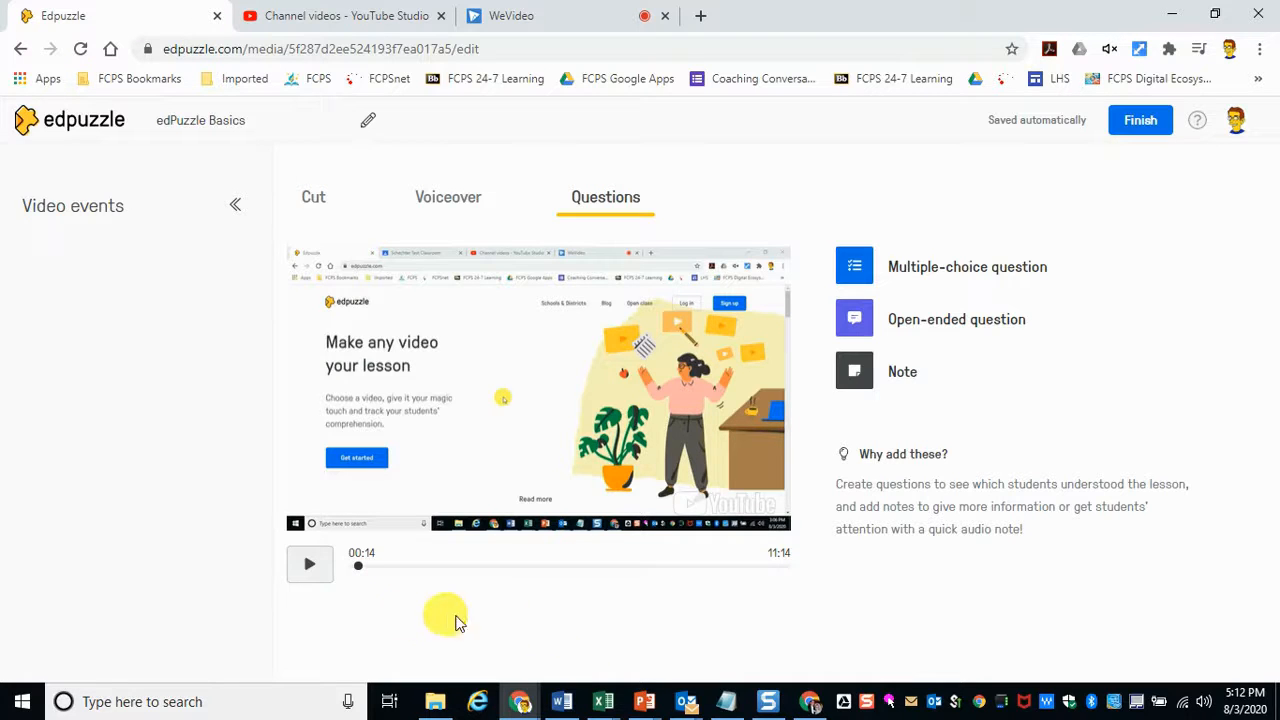
- Add a note at 00:14 reading "See this video on how to create PowerPoint narration videos."
click(912, 373)
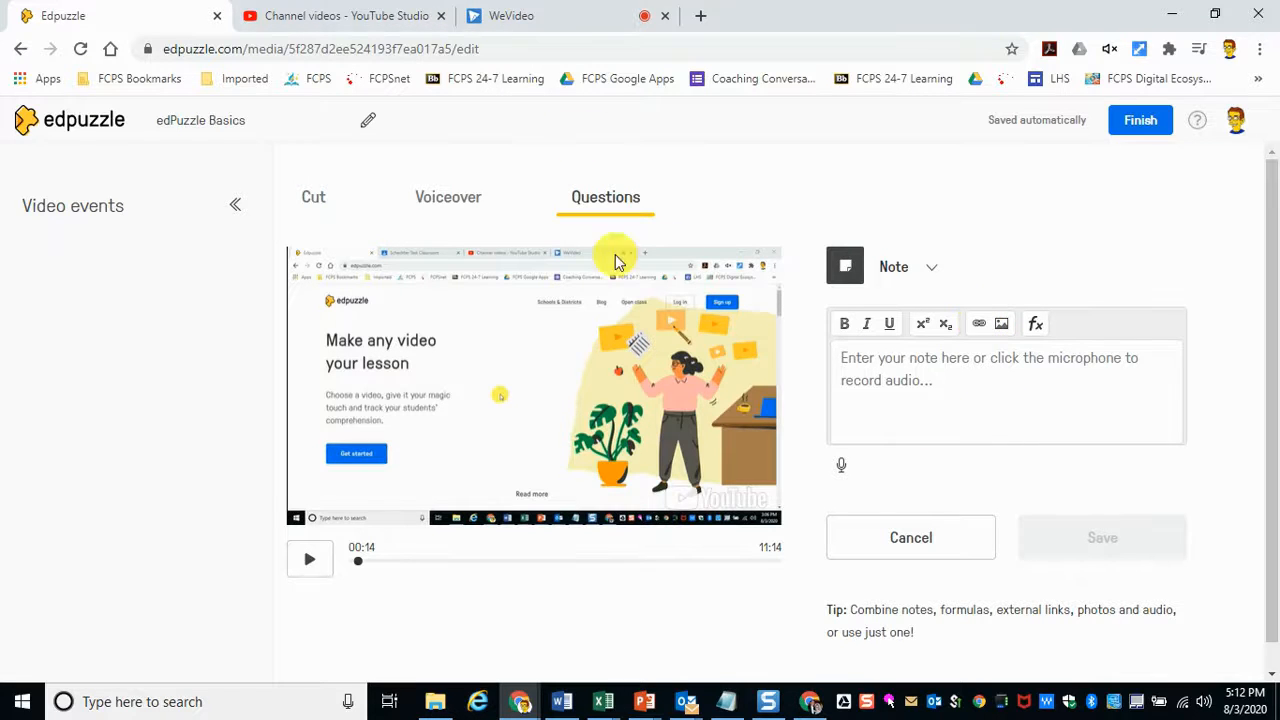
click(931, 371)
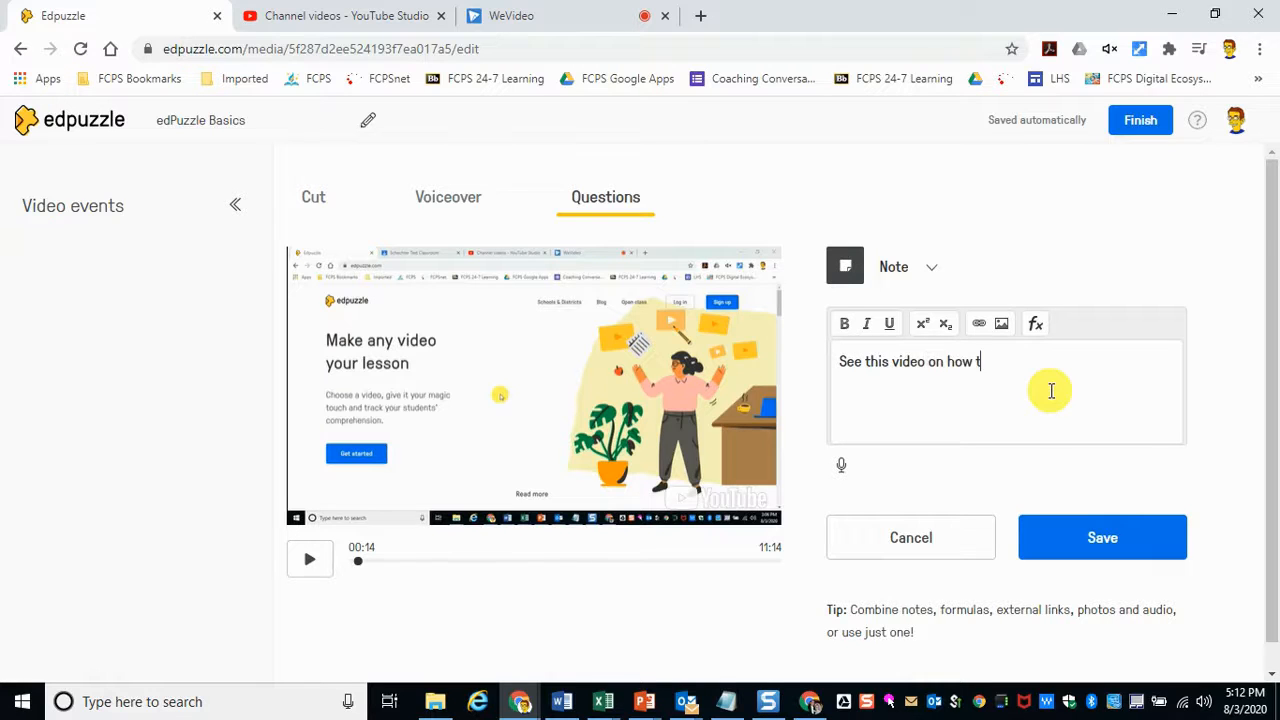
text(create PowerPoint narration videos.)
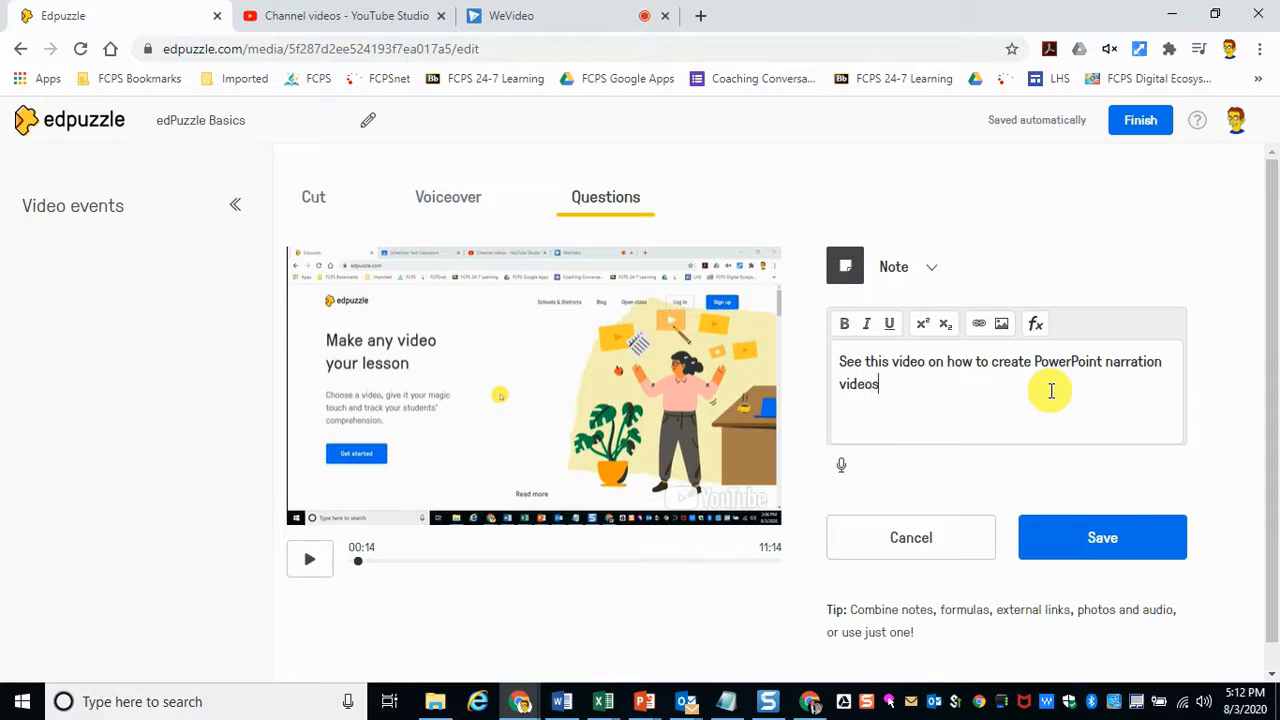
- Switch to YouTube Studio and copy the shareable link of the April 2020 video about recording PowerPoint narration
click(367, 18)
scroll(590, 550, down, 10)
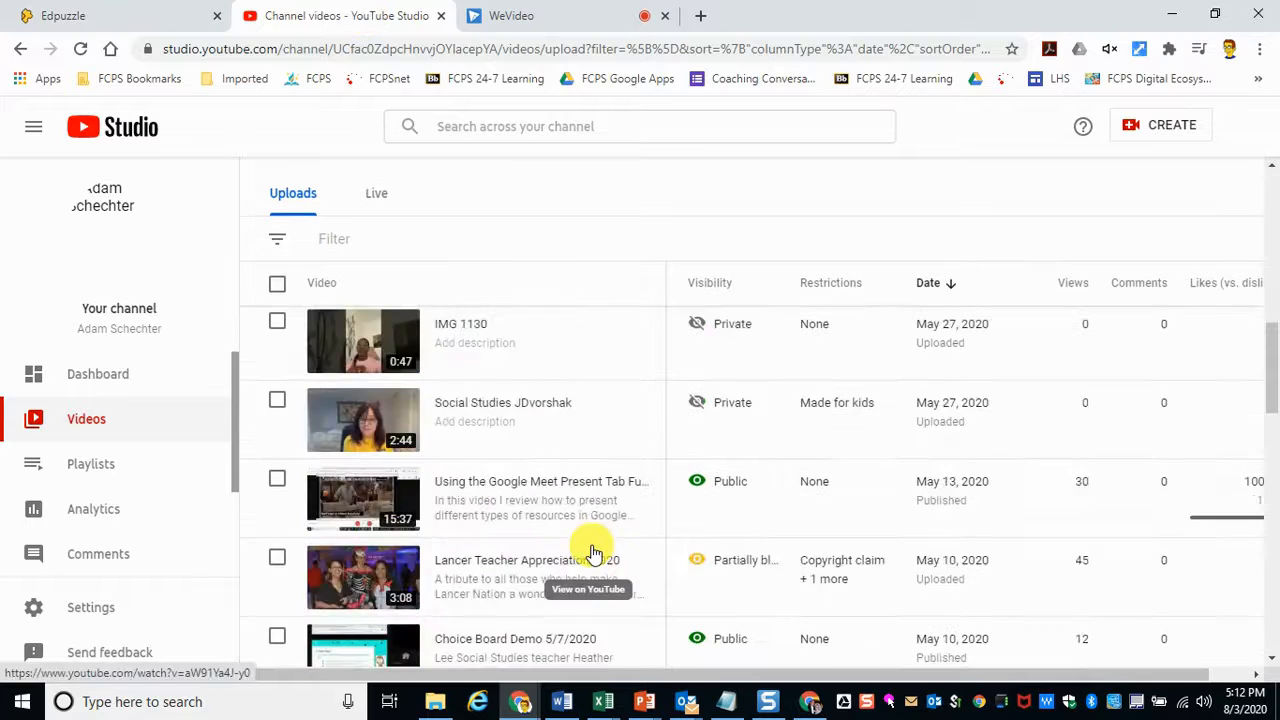
scroll(592, 548, down, 2)
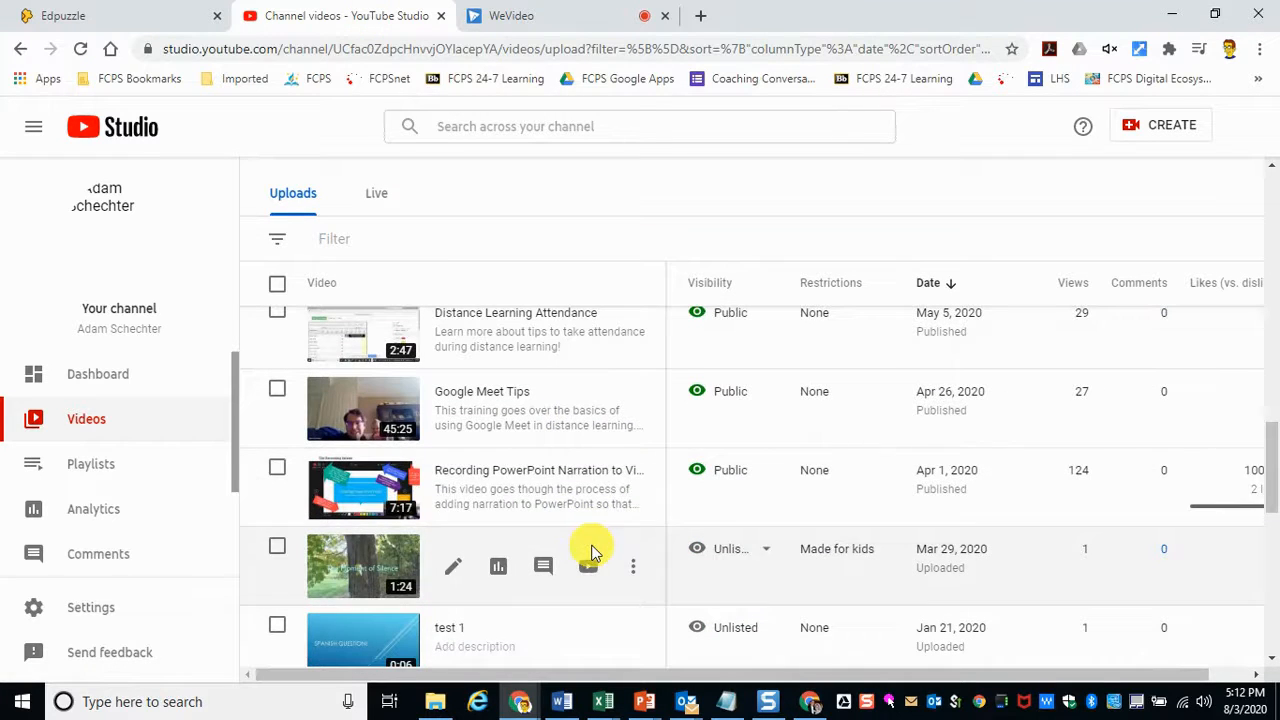
click(635, 489)
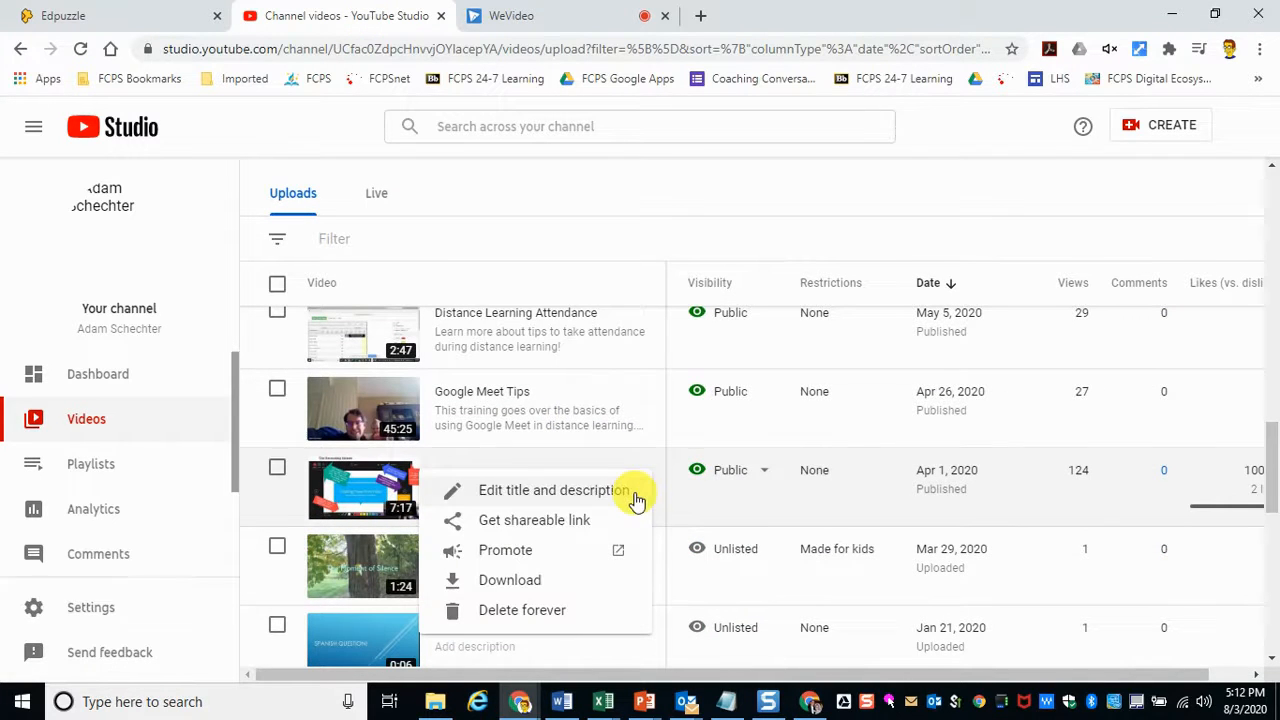
click(530, 530)
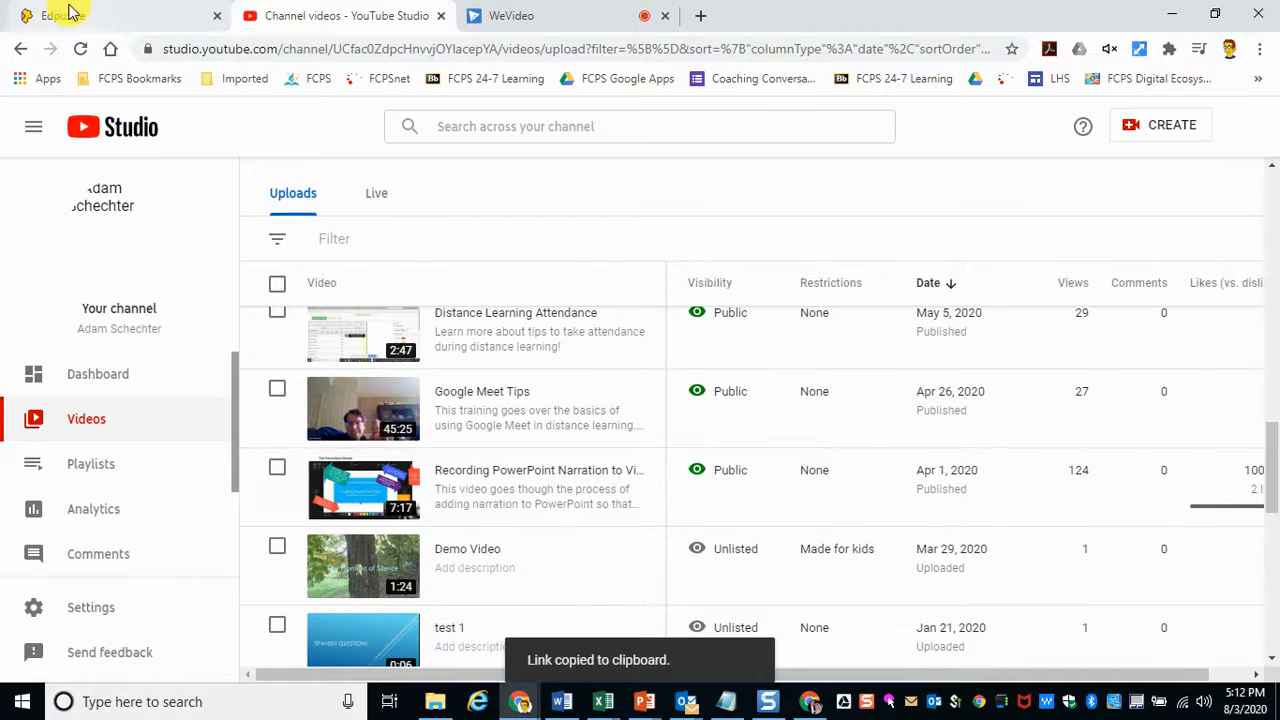
- Back in Edpuzzle, link the note's words "See this video" to the copied YouTube URL
click(100, 17)
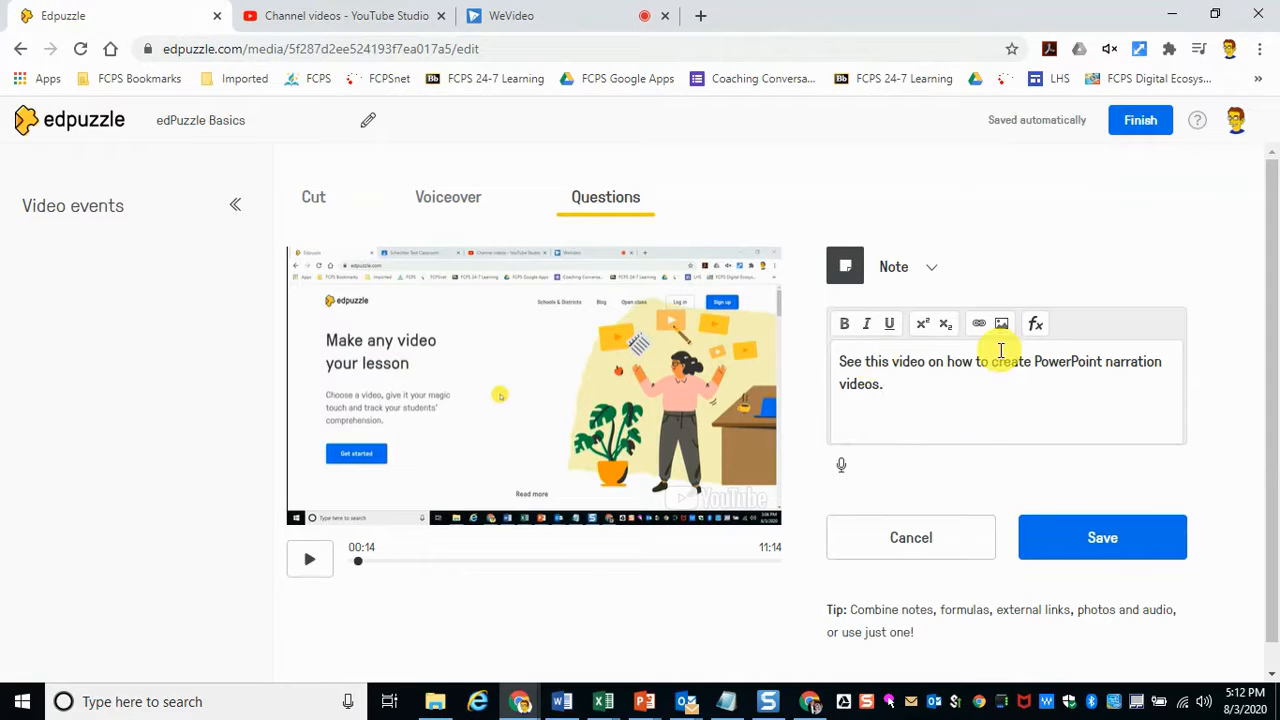
drag(836, 360, 943, 354)
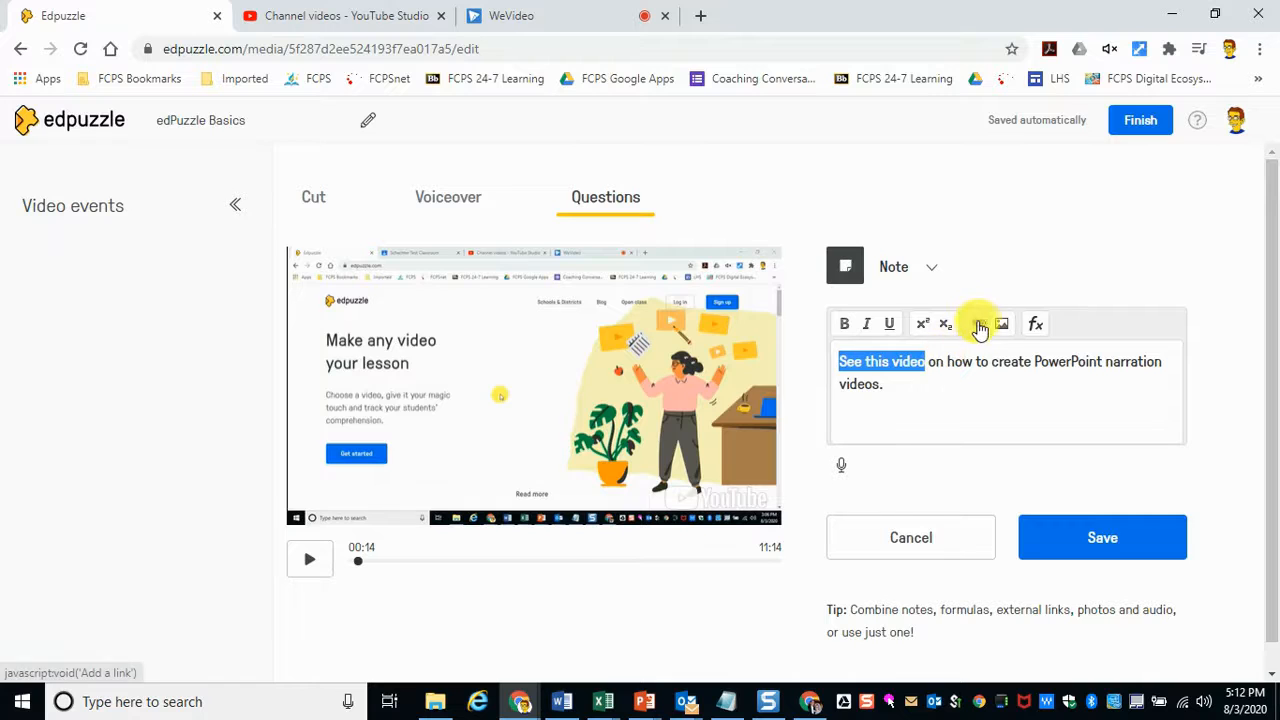
click(979, 324)
right_click(412, 353)
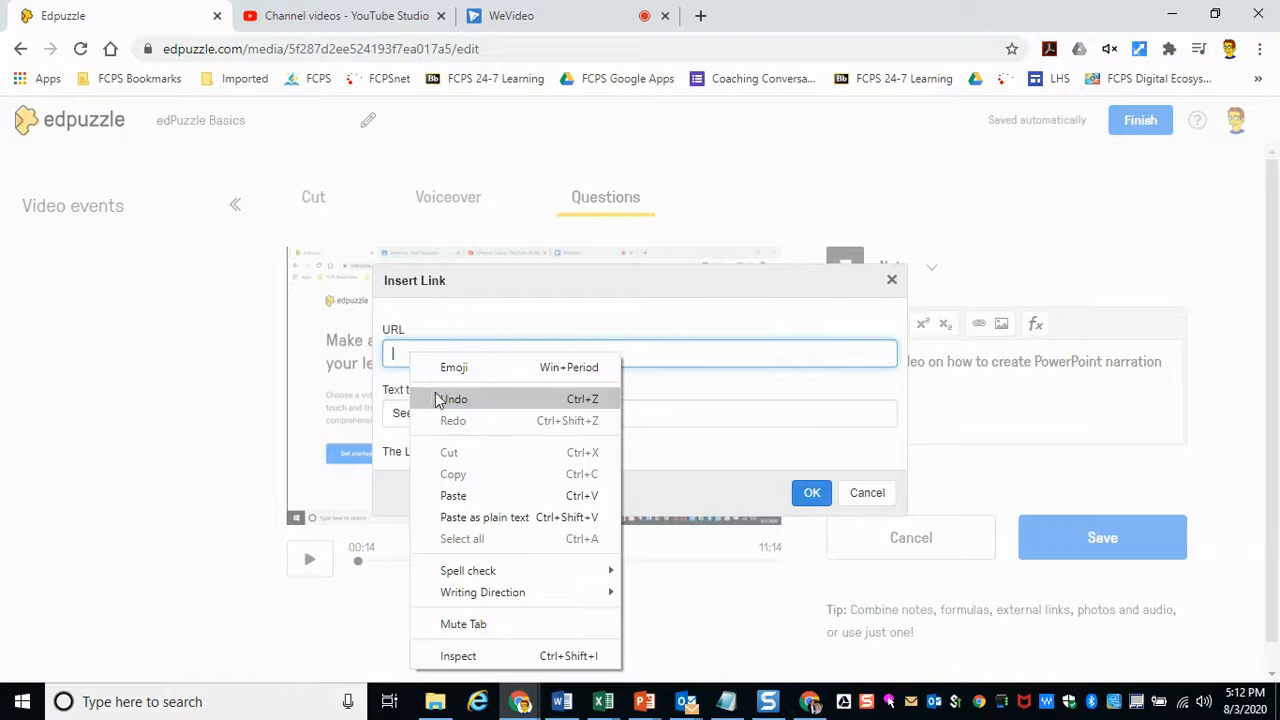
click(475, 517)
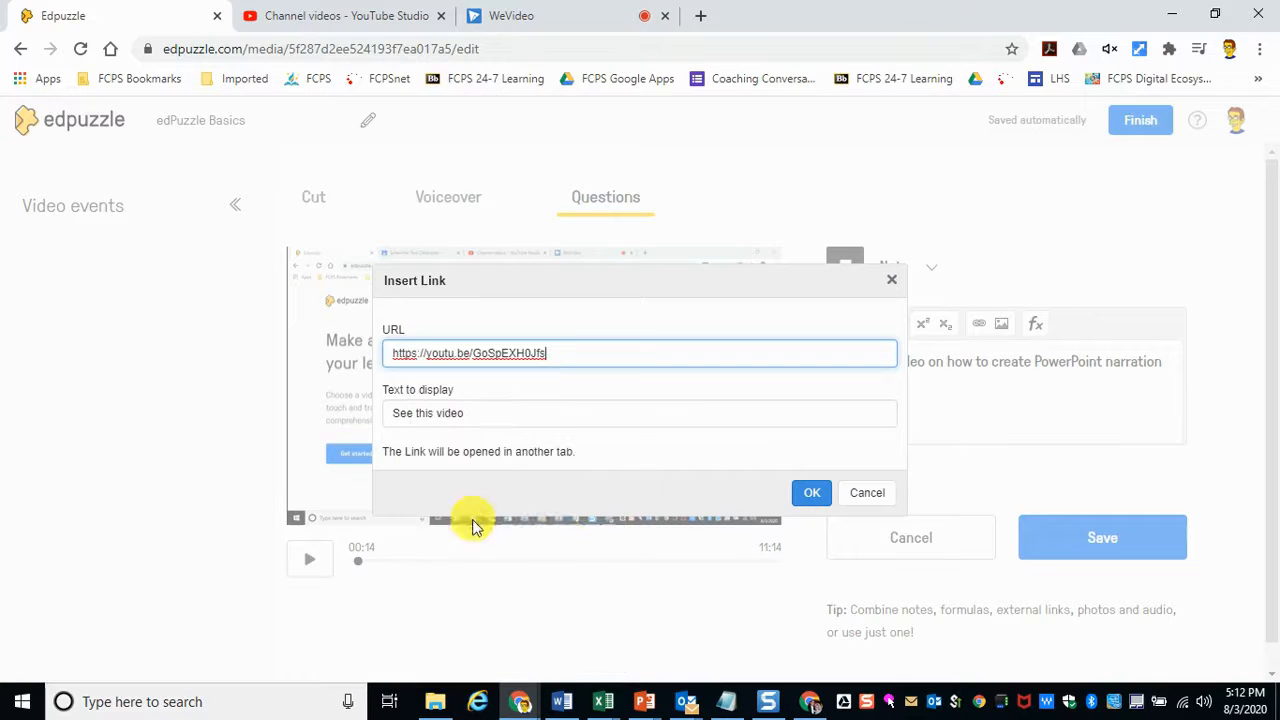
click(811, 492)
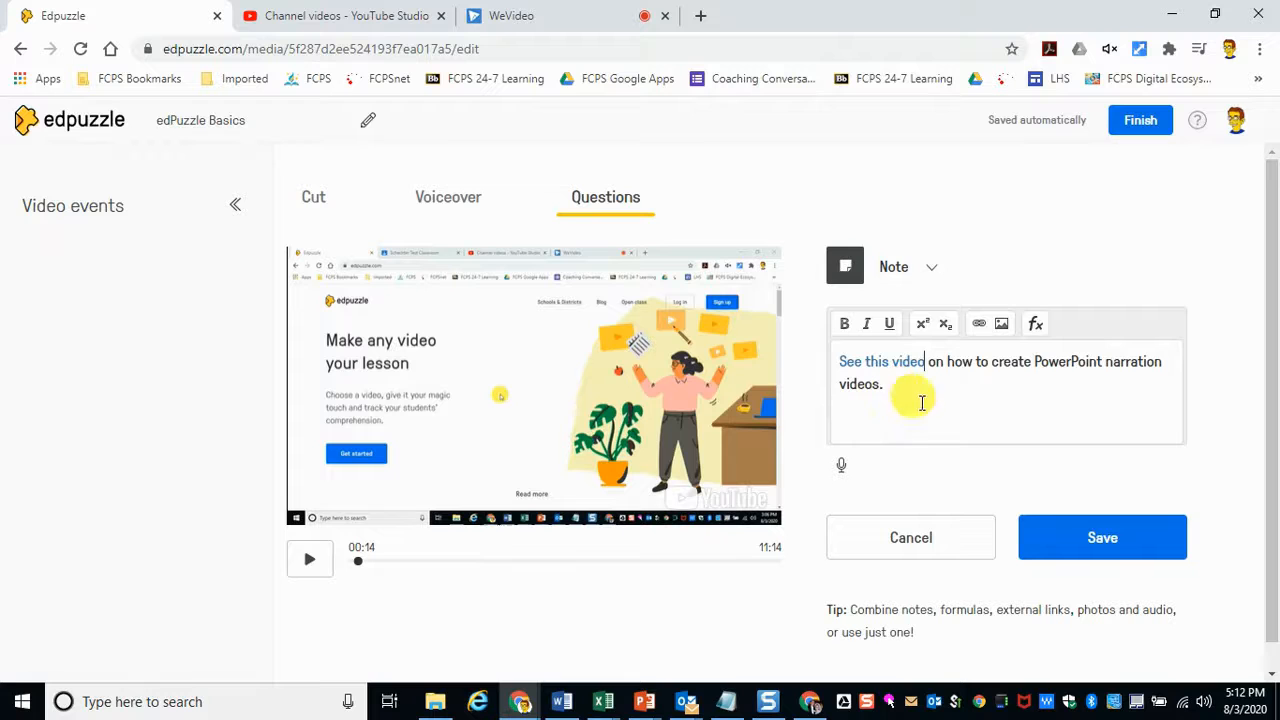
- Save the note with its link, continue the video and pause it at 00:28
click(1125, 548)
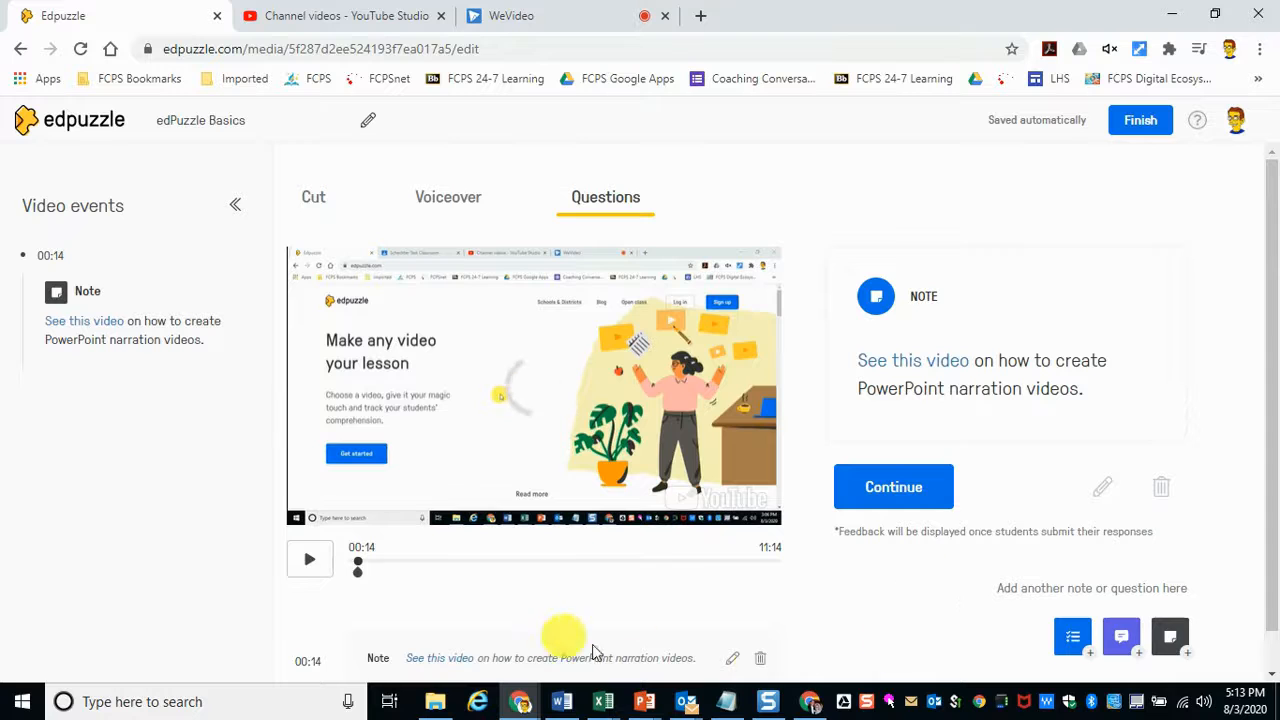
click(880, 488)
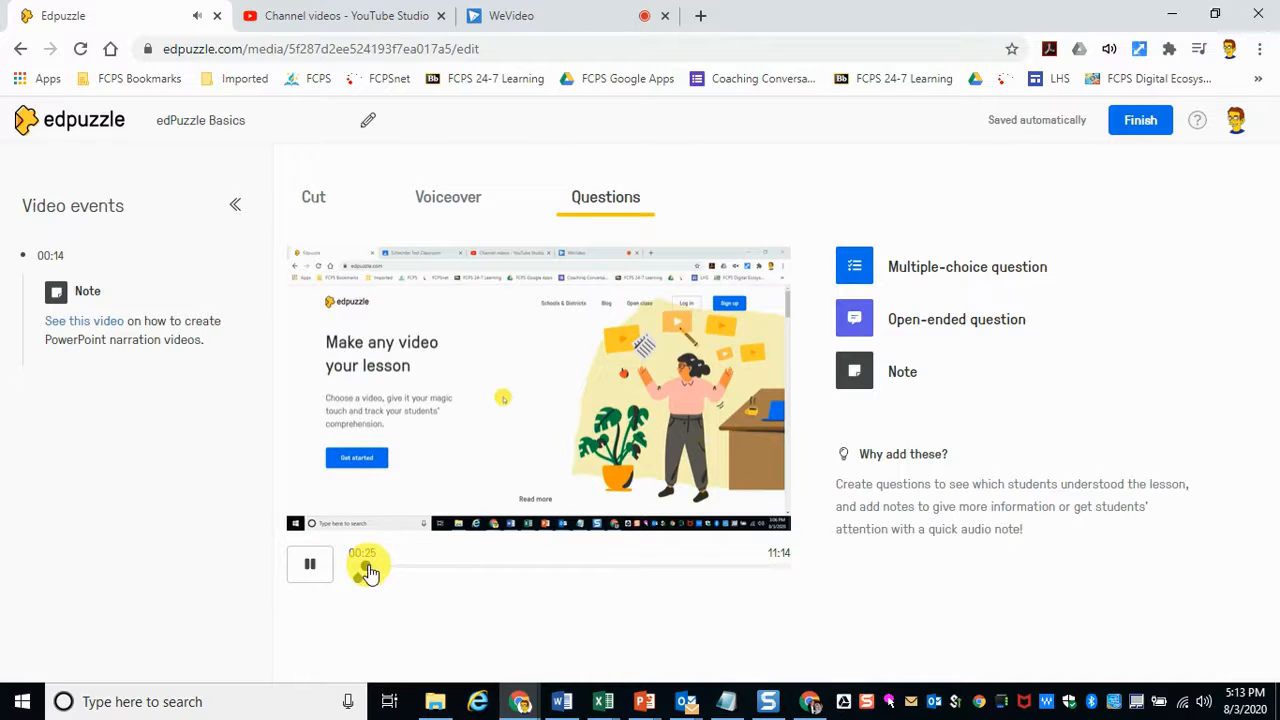
click(310, 570)
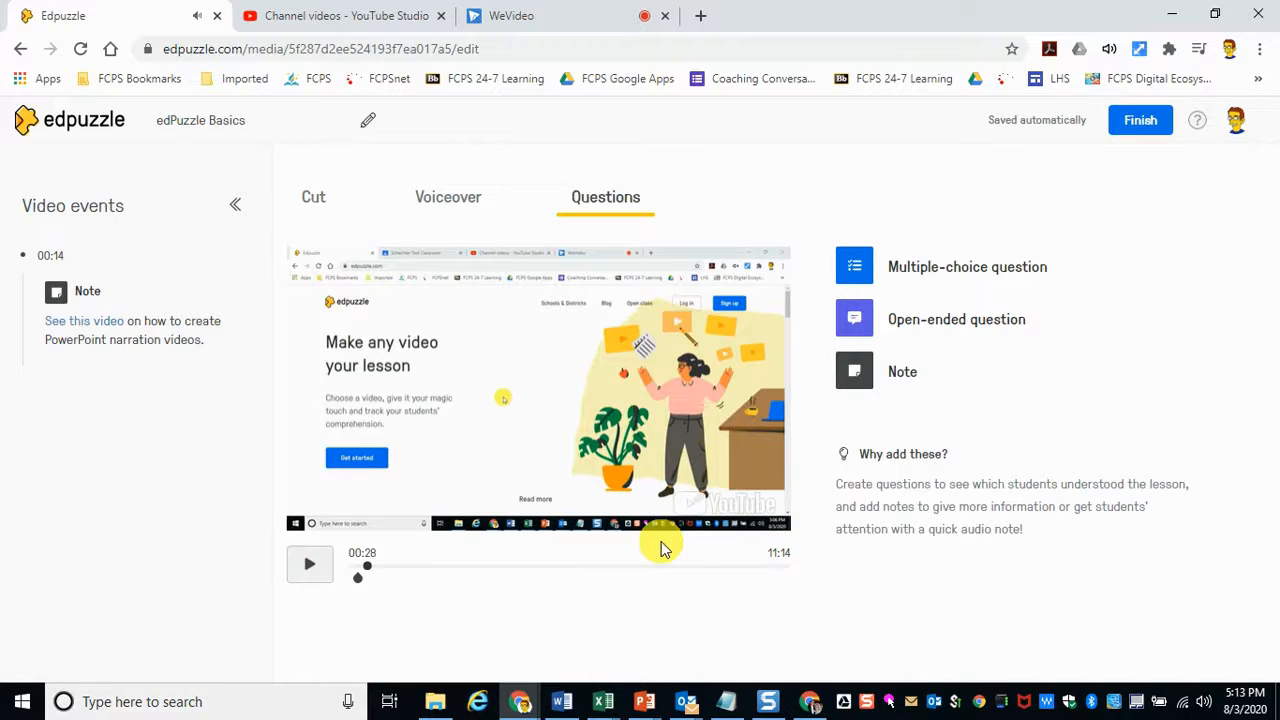
- Add and save an open-ended question at 00:28 reading "What topics would be great for you to use edPuzzle to help in your teaching?"
click(940, 330)
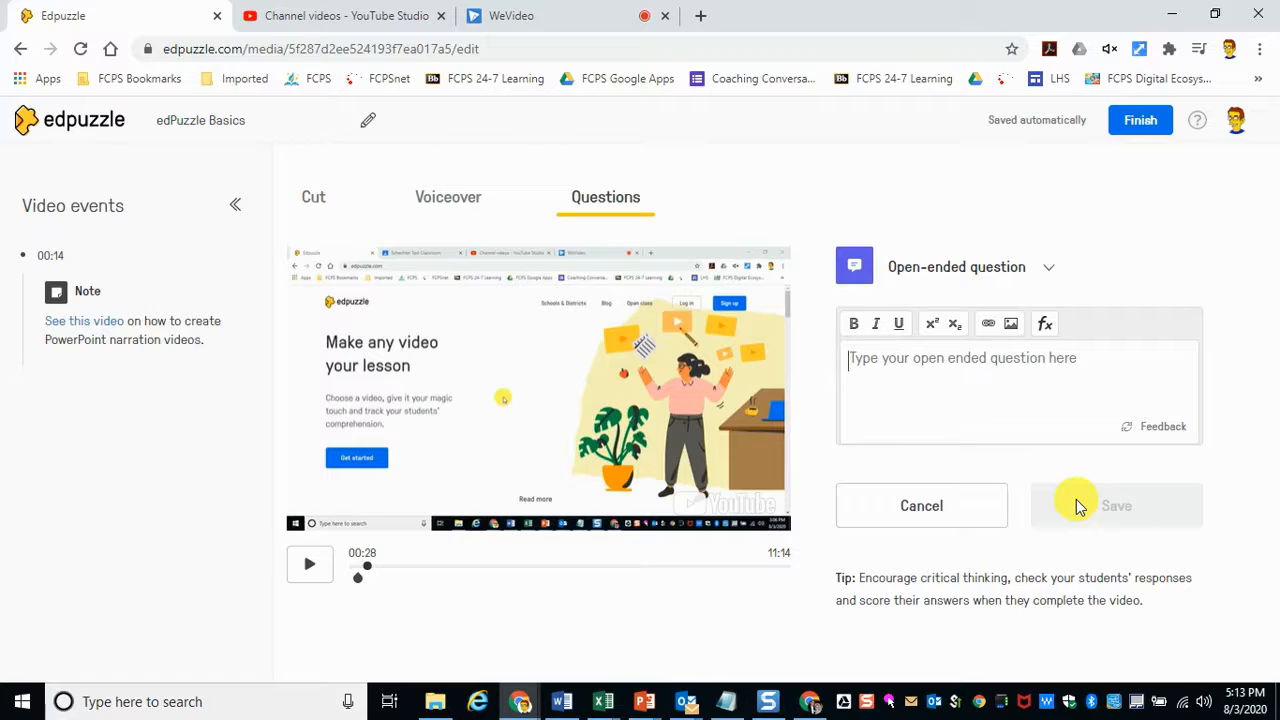
text(What topics would be great for you to use edPuzzle to help in your teaching?)
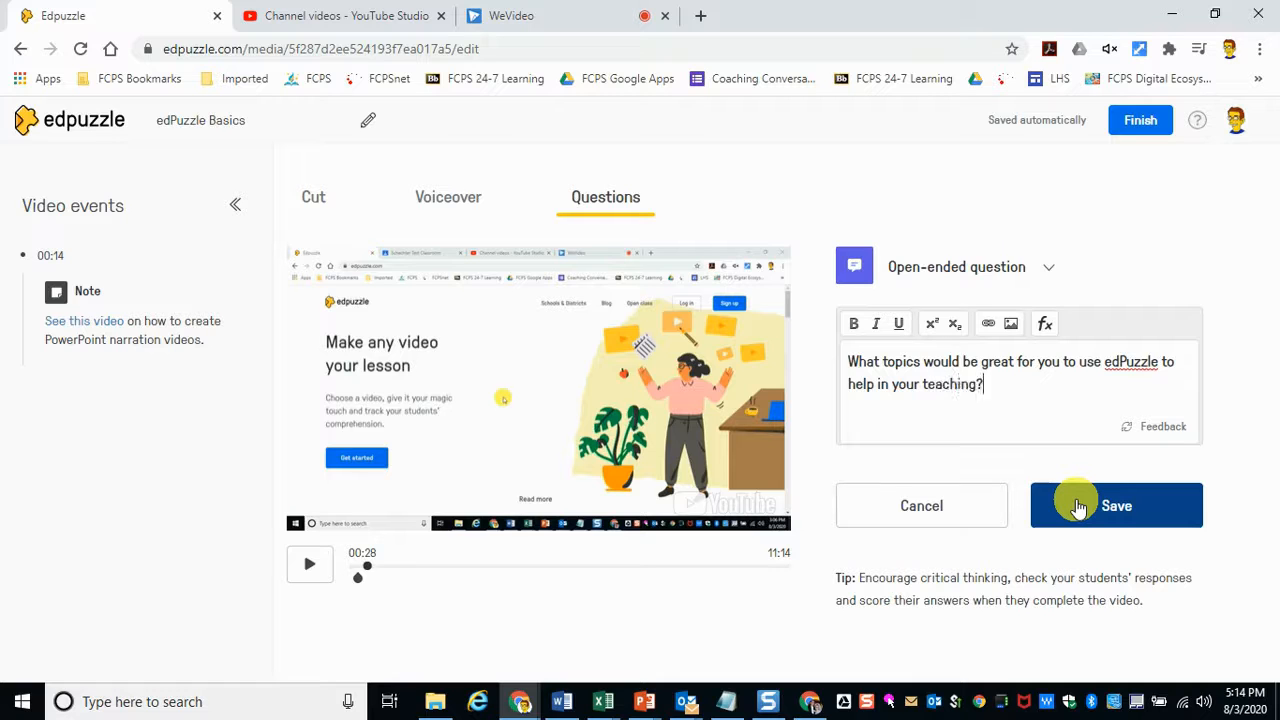
click(1078, 508)
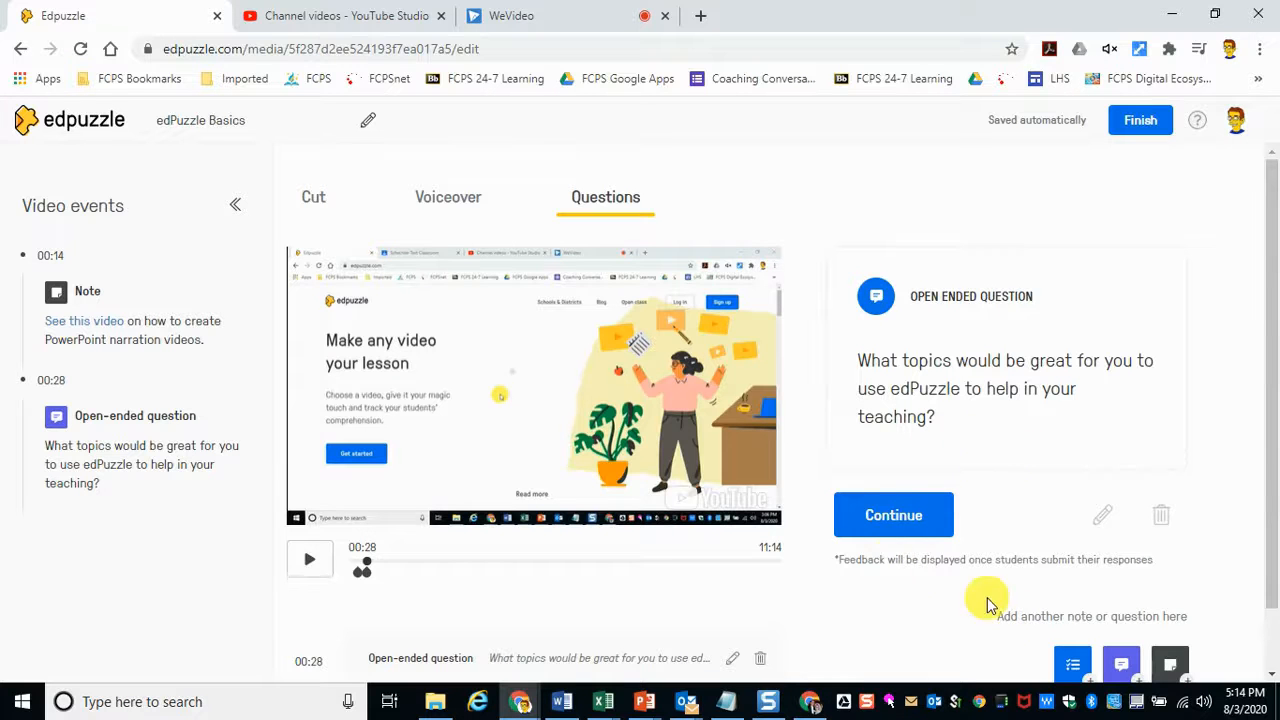
- Continue the video, skip ahead past the one-minute mark and pause it at 01:36
click(893, 516)
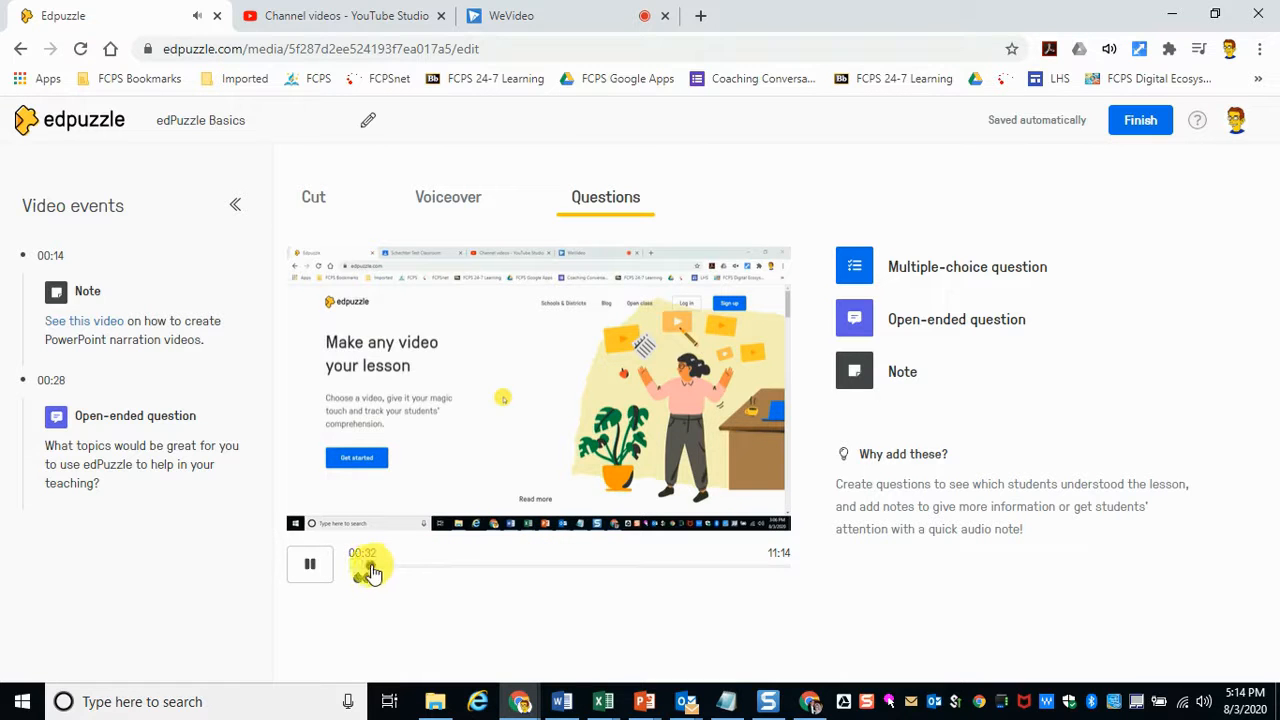
drag(370, 573, 403, 566)
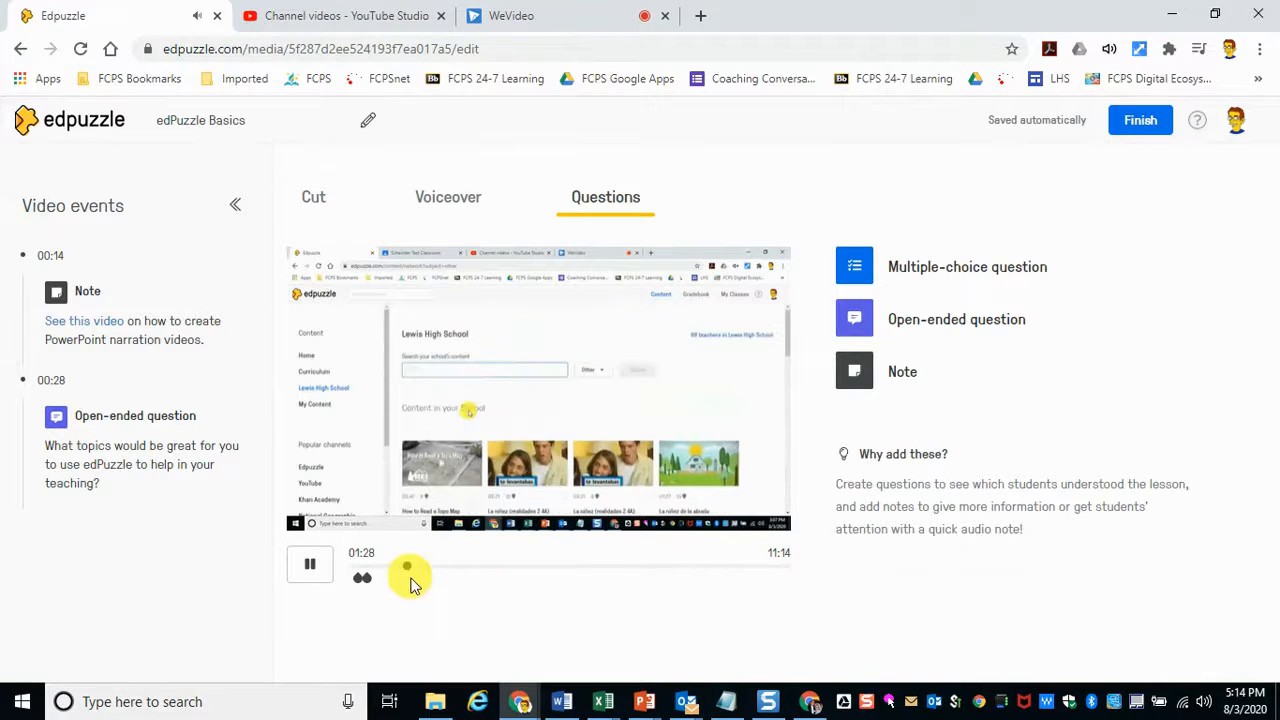
click(310, 568)
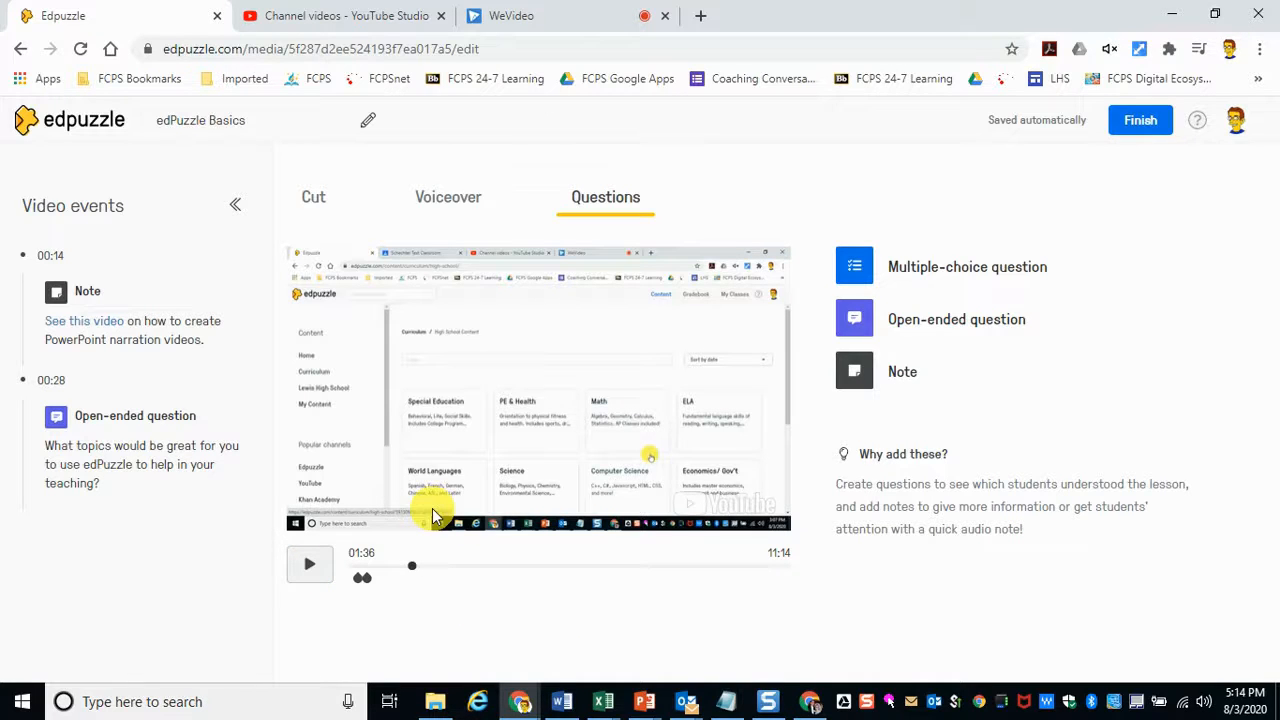
- Start a multiple-choice question at 01:36 asking "Where can you find videos to create edPuzzle activities?" with "YouTube" as the correct first choice
click(966, 267)
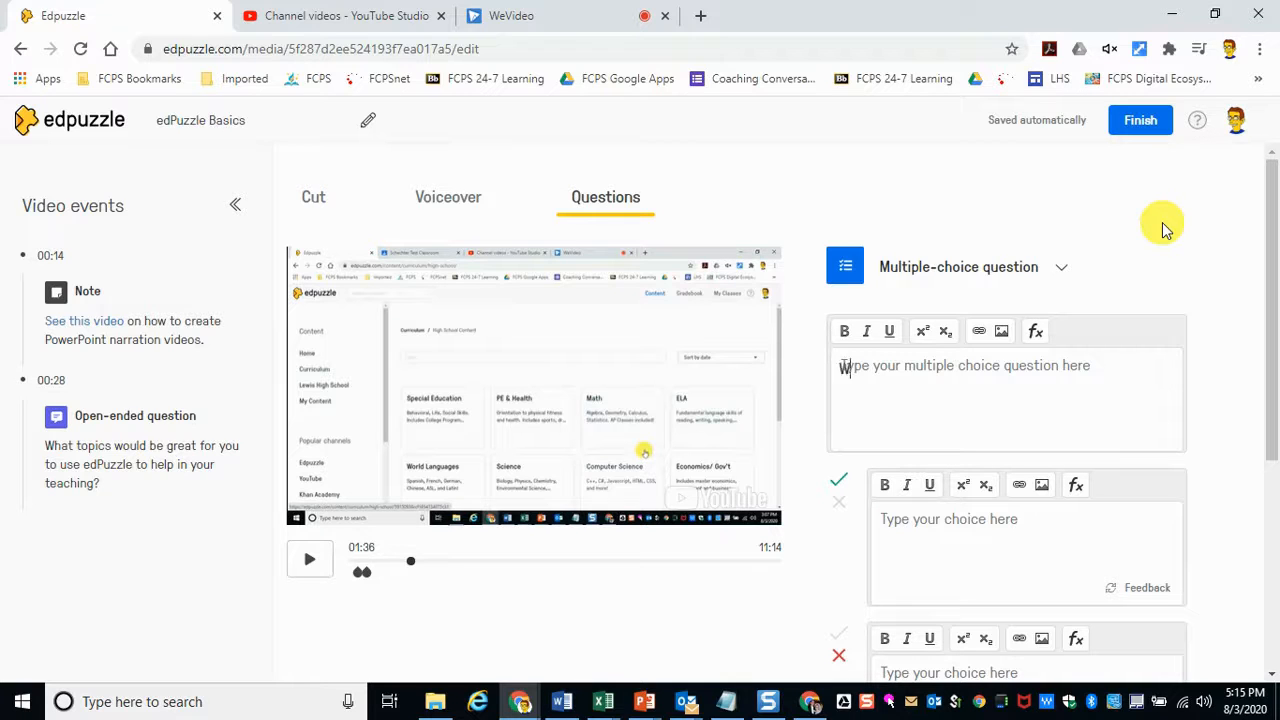
text(here can you find)
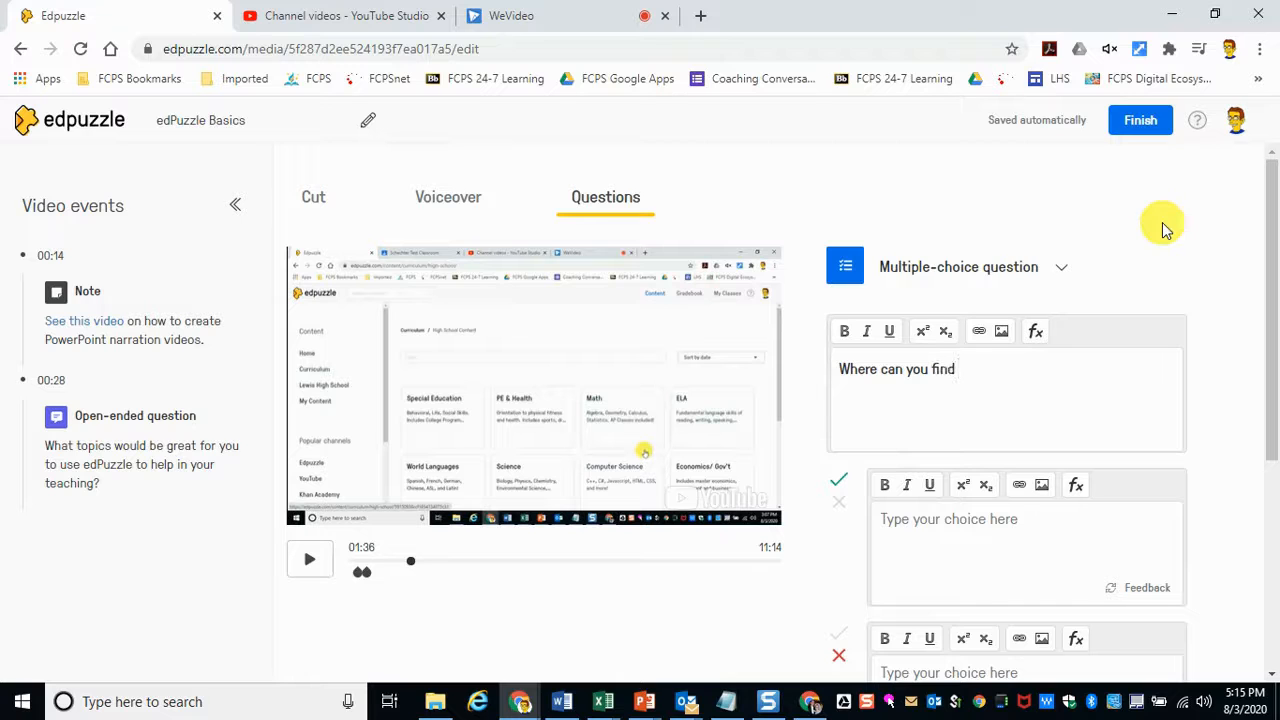
text( videos to create edPuzzle ac)
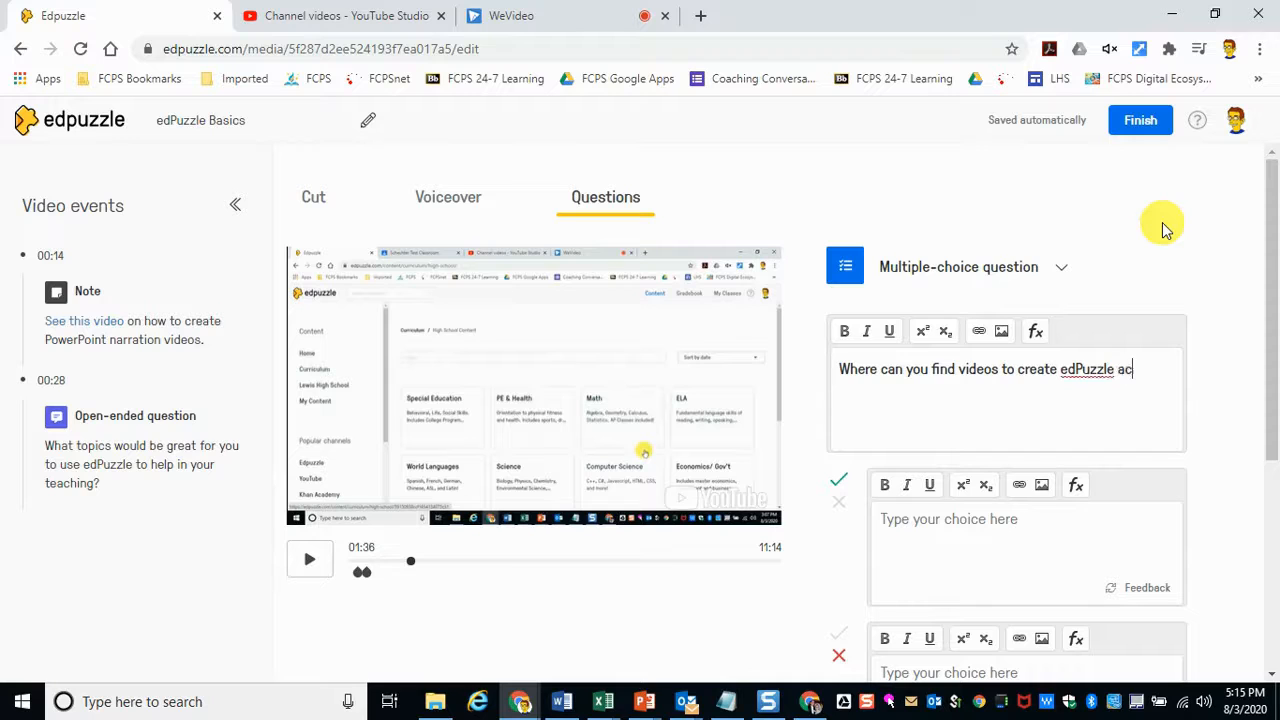
text(?)
click(963, 530)
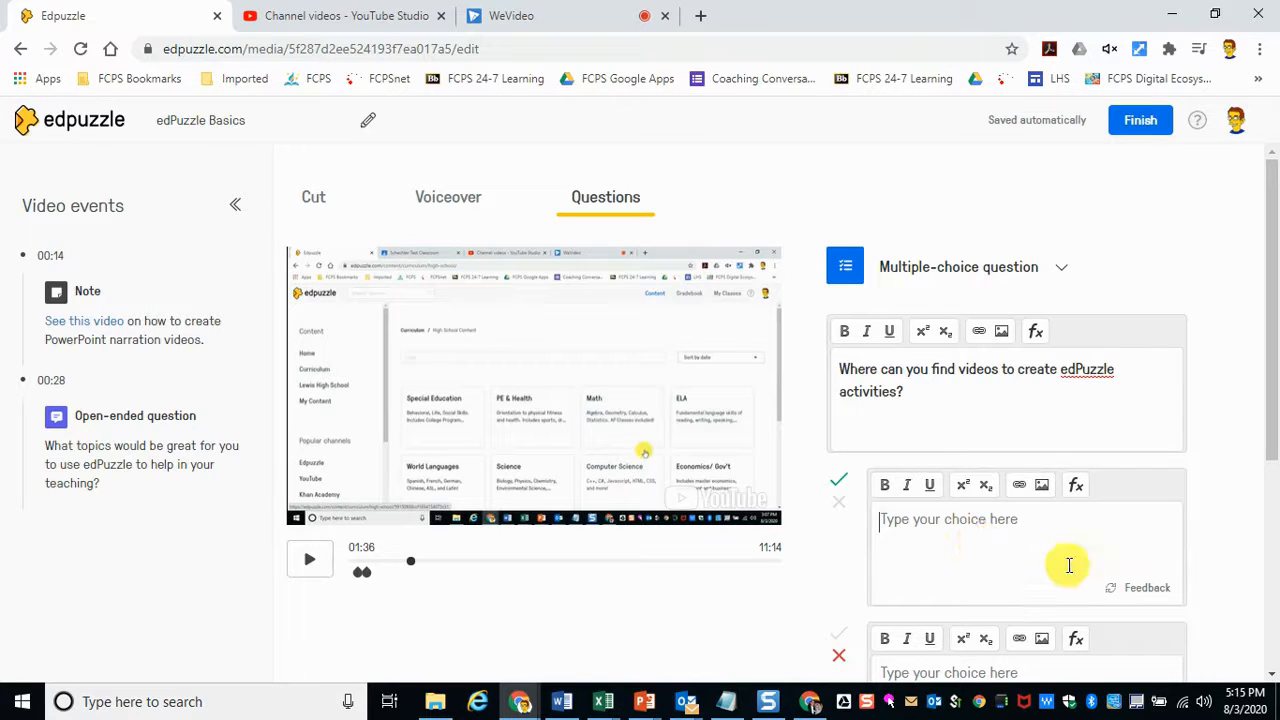
text(YouTube)
- Append "(Select all that apply)" to the multiple-choice question's text
scroll(1024, 529, down, 1)
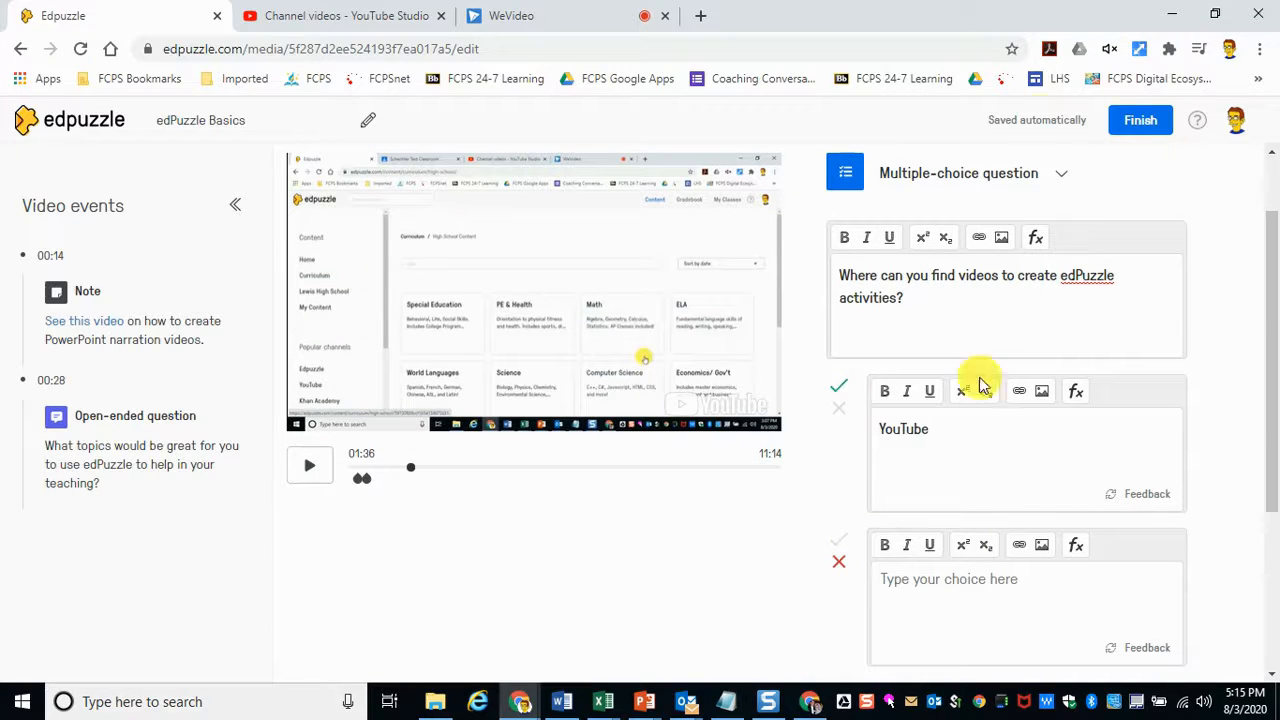
click(1065, 176)
click(1065, 176)
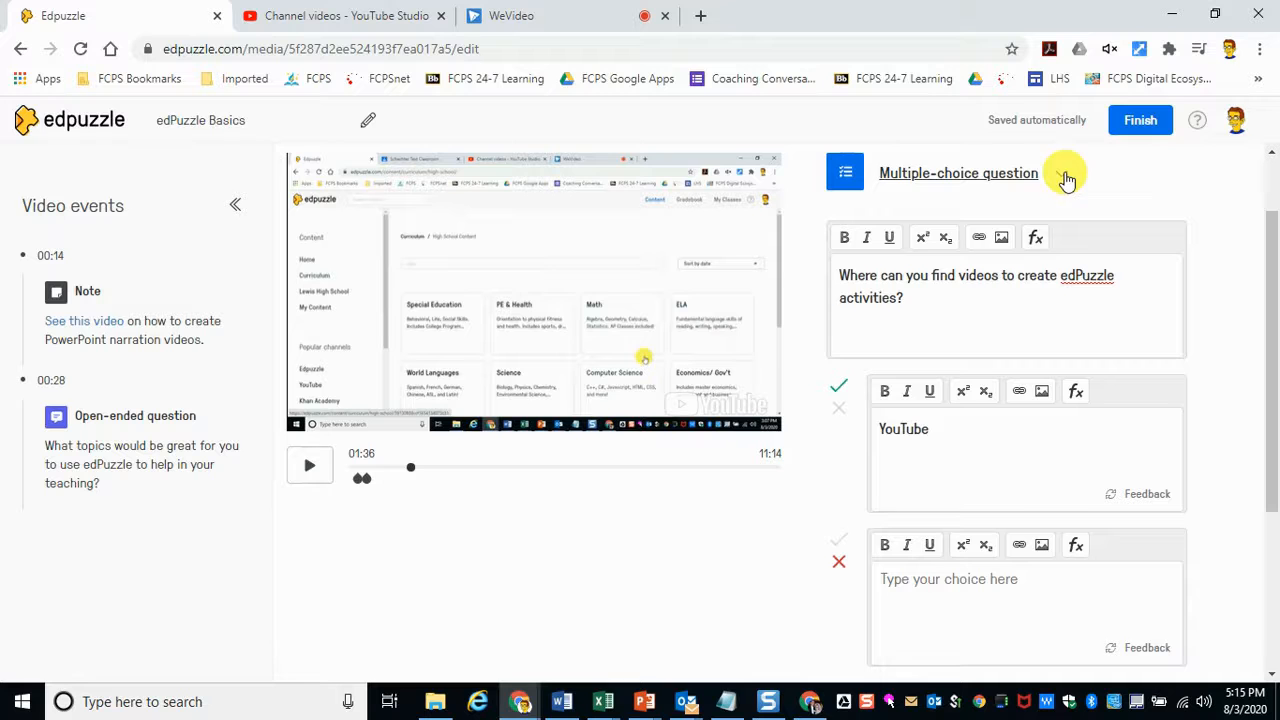
scroll(929, 507, down, 3)
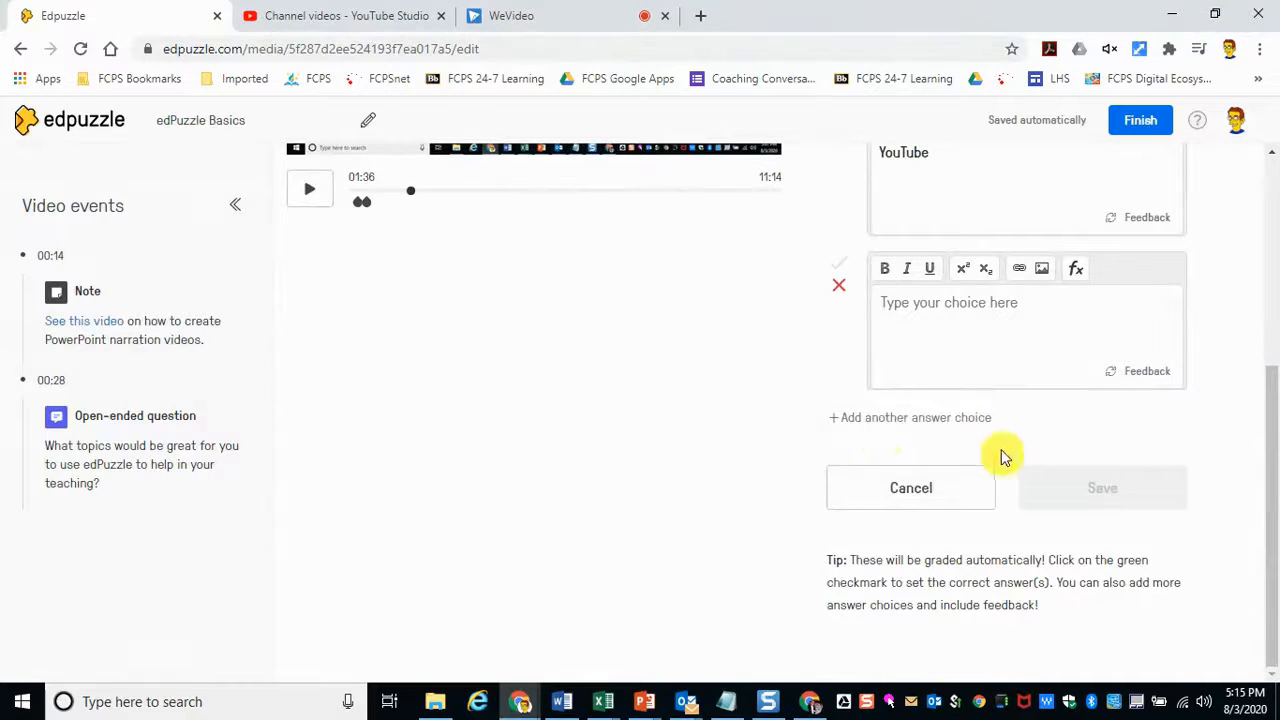
scroll(911, 529, up, 4)
scroll(918, 540, down, 4)
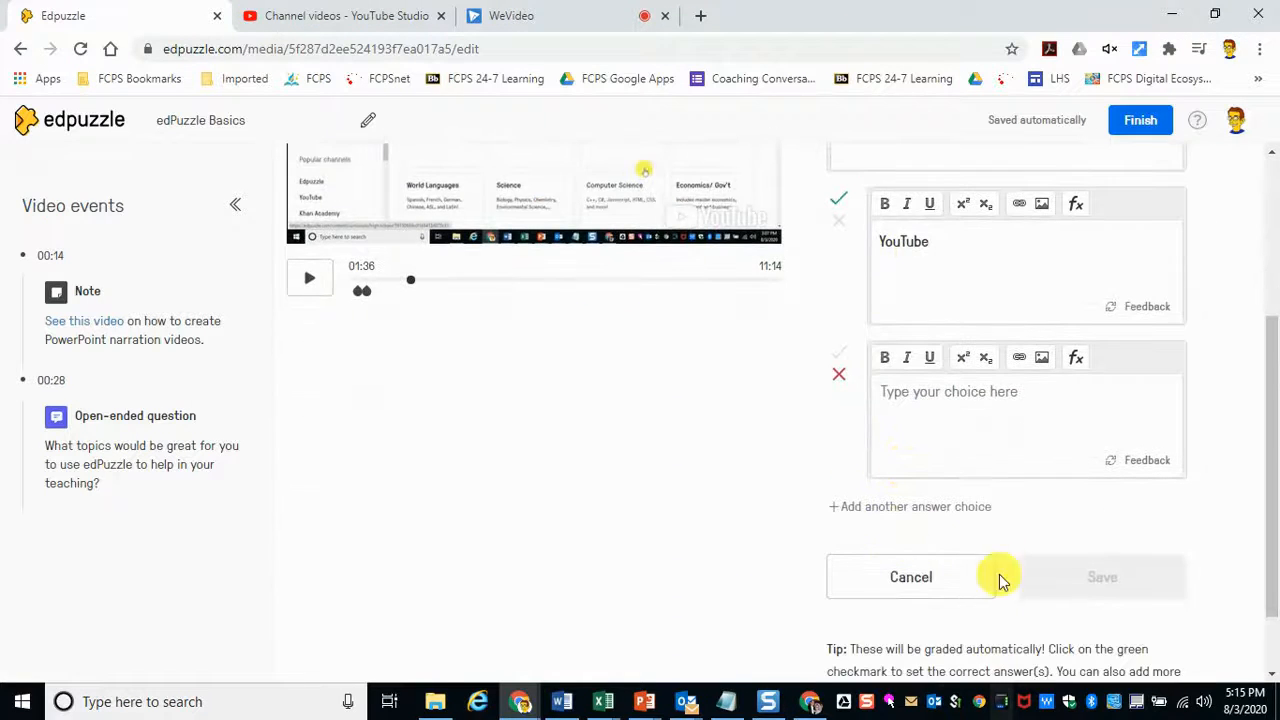
scroll(1006, 549, up, 4)
scroll(1008, 543, down, 1)
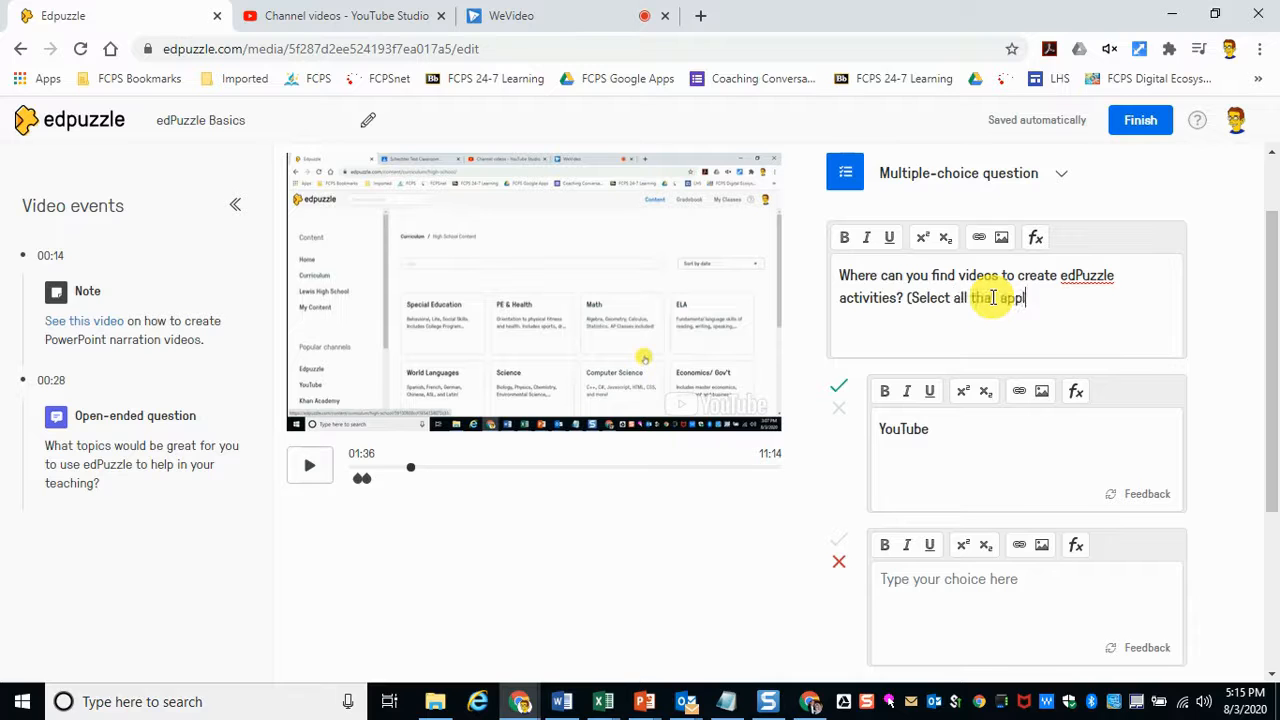
- Enter "Khan Academy Channel" as a second correct answer choice and add "Vimeo" as an incorrect third choice
scroll(952, 465, down, 2)
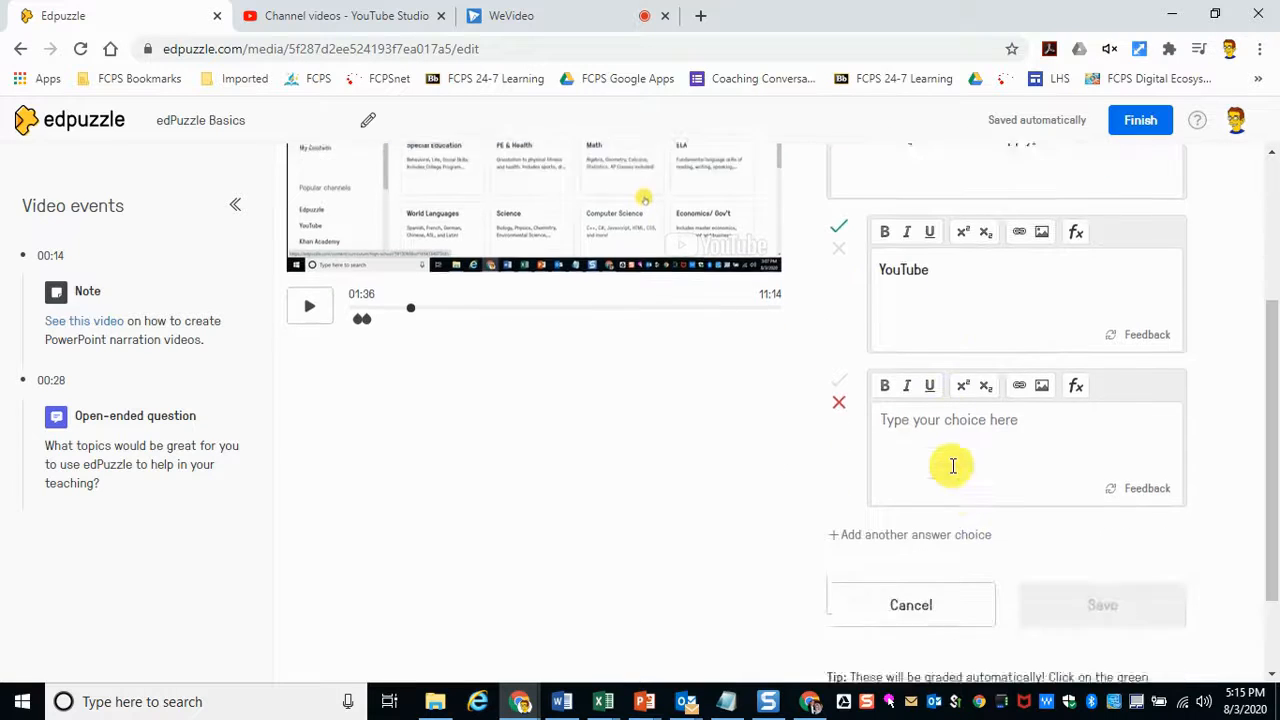
click(1061, 404)
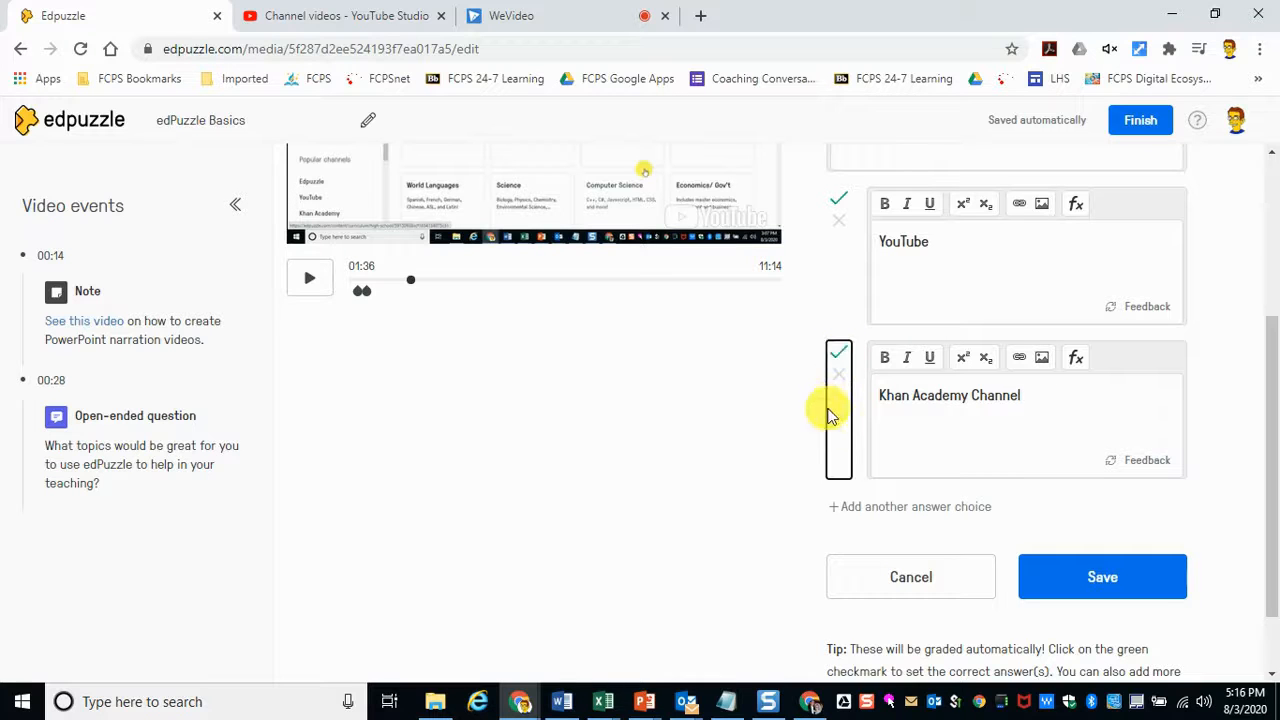
click(928, 510)
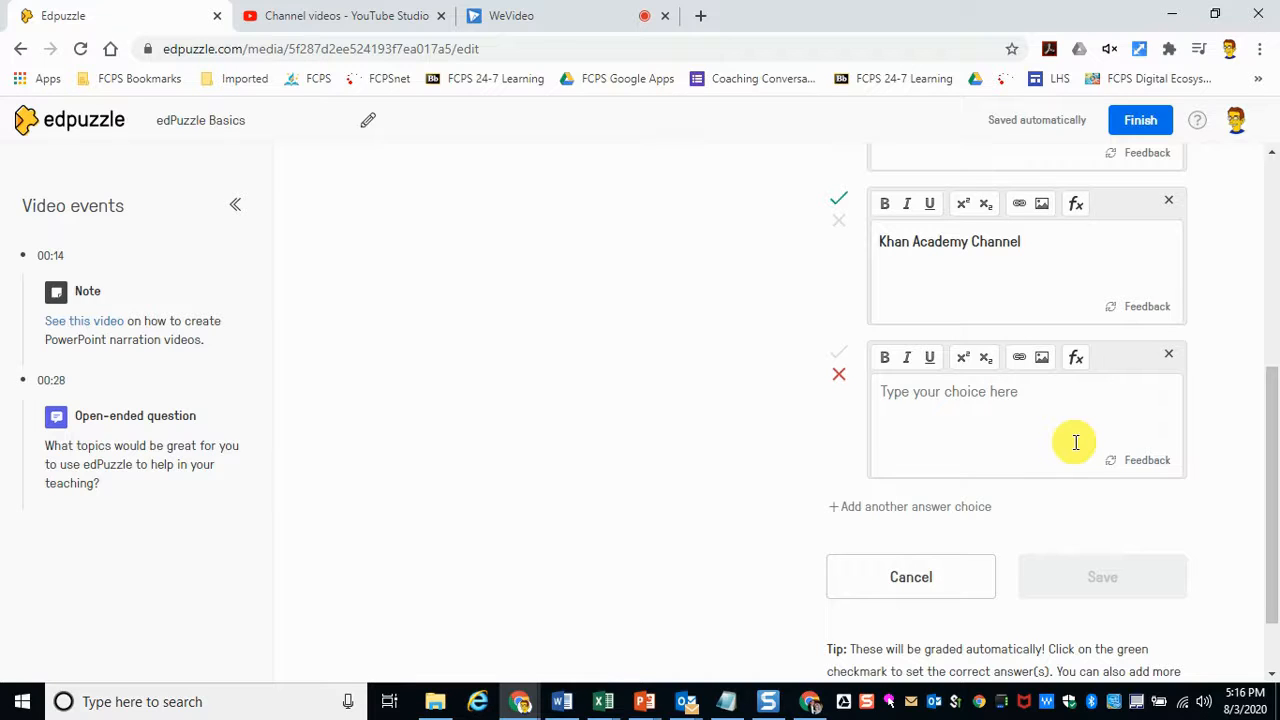
text(Vimeo)
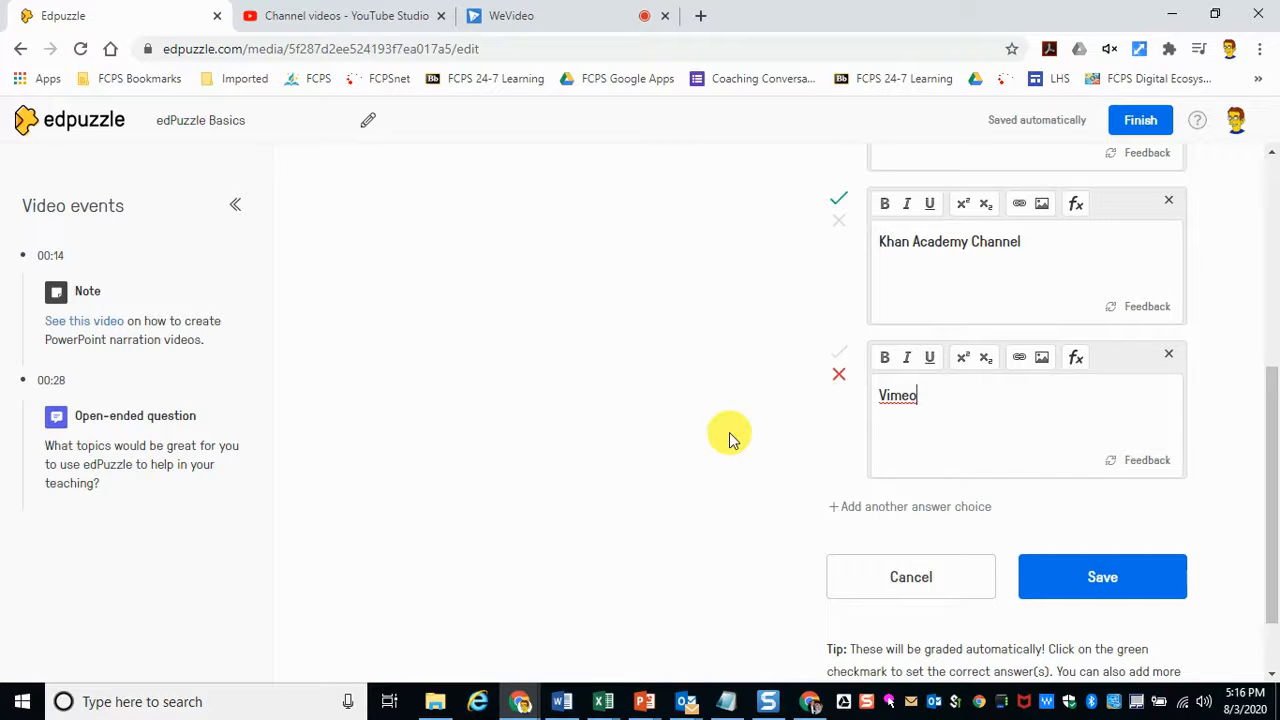
- Add a fourth answer choice reading "Curriculum Search" and mark it as correct
click(914, 507)
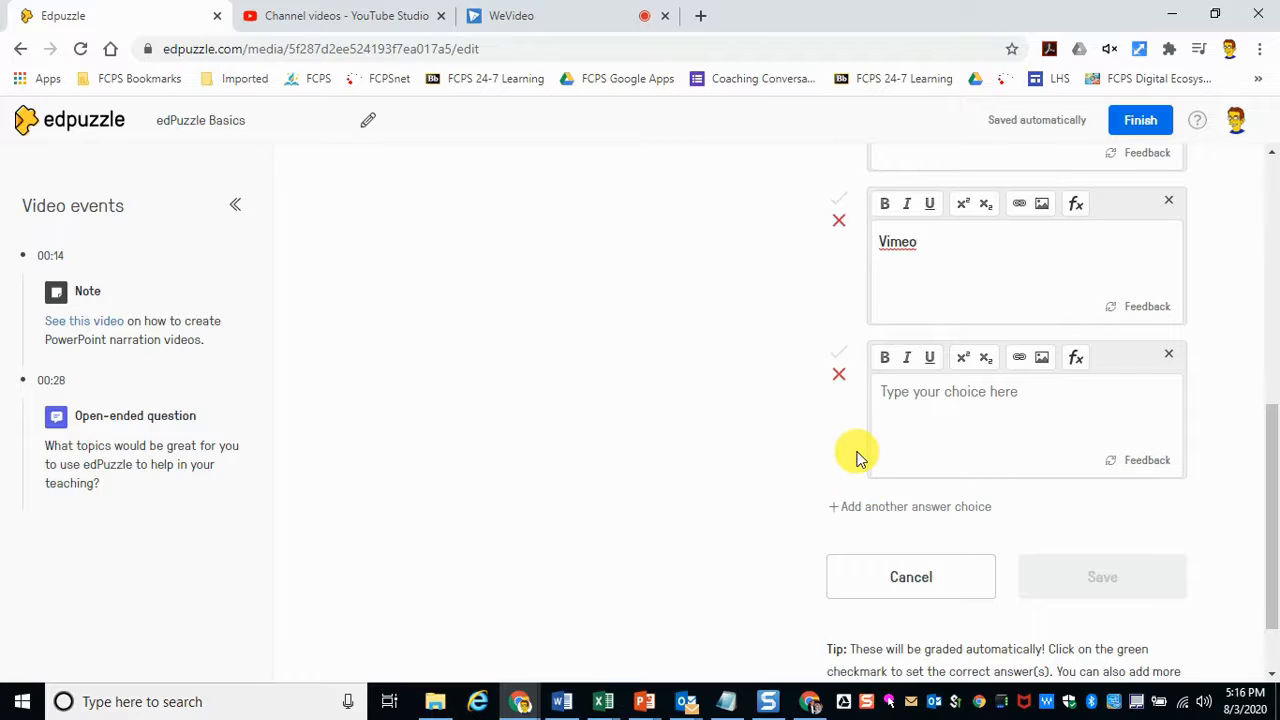
scroll(854, 451, up, 5)
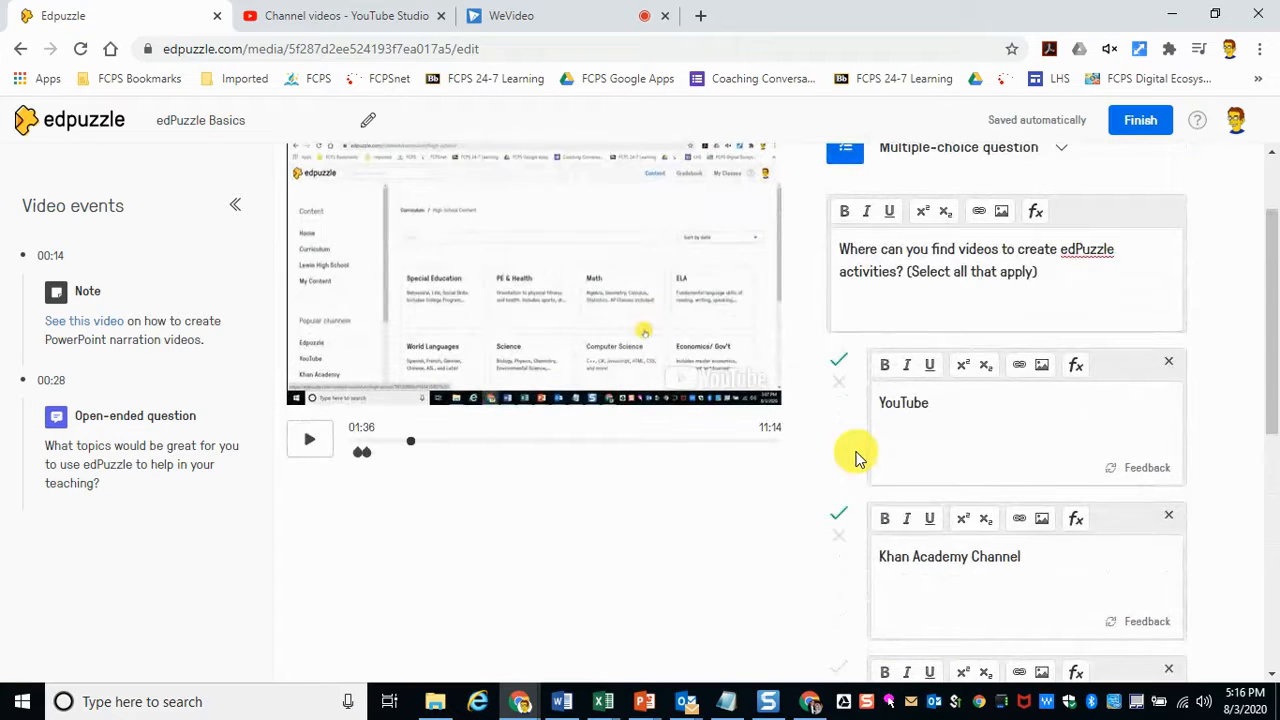
scroll(855, 456, down, 5)
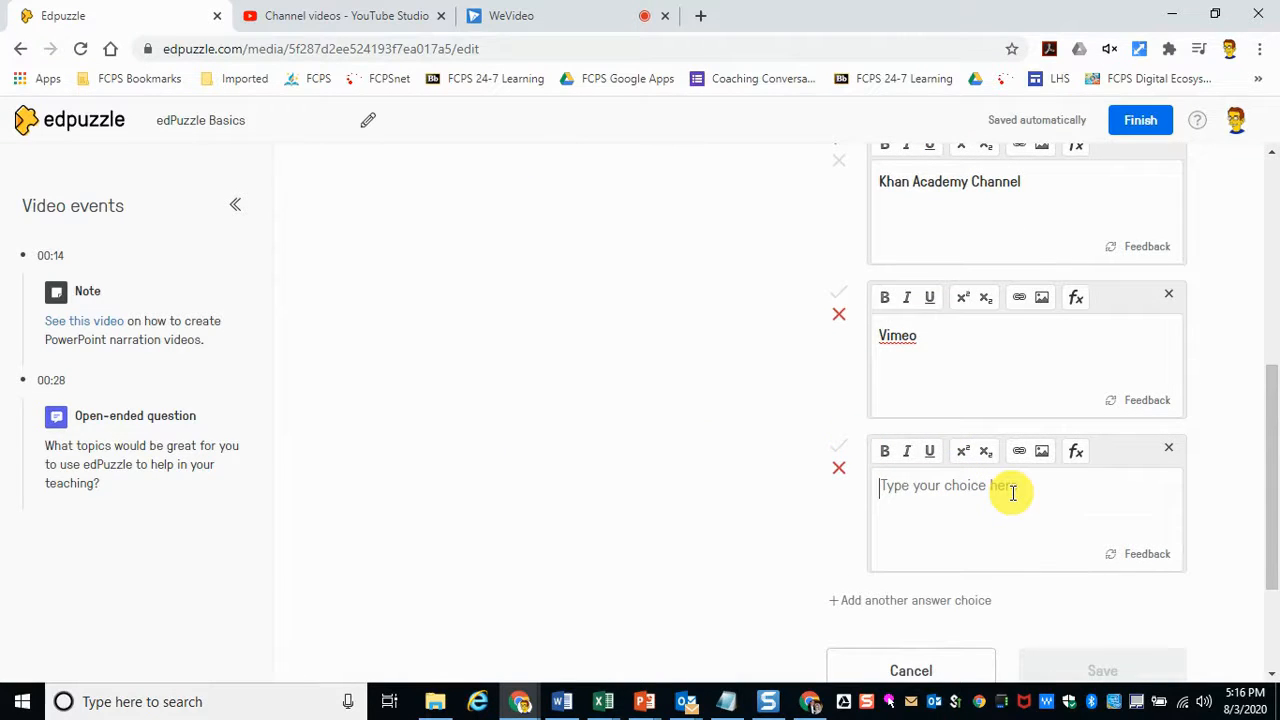
text(Curriculum Searc)
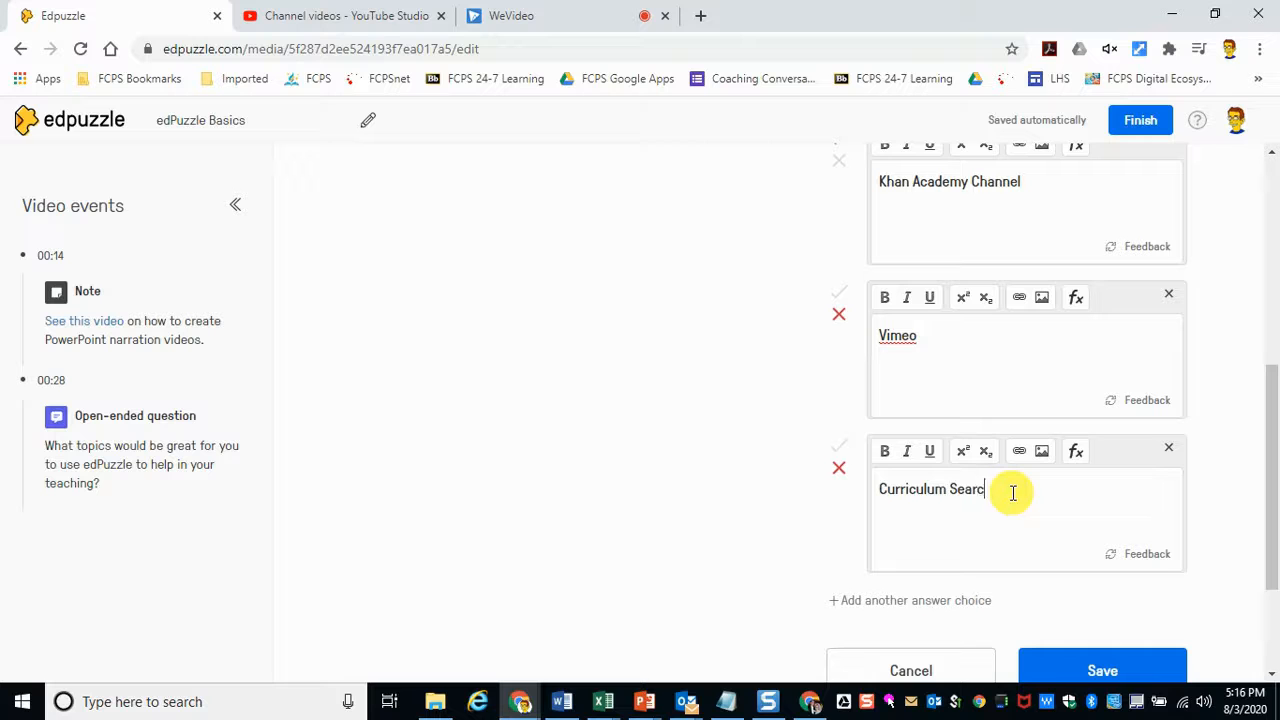
click(838, 446)
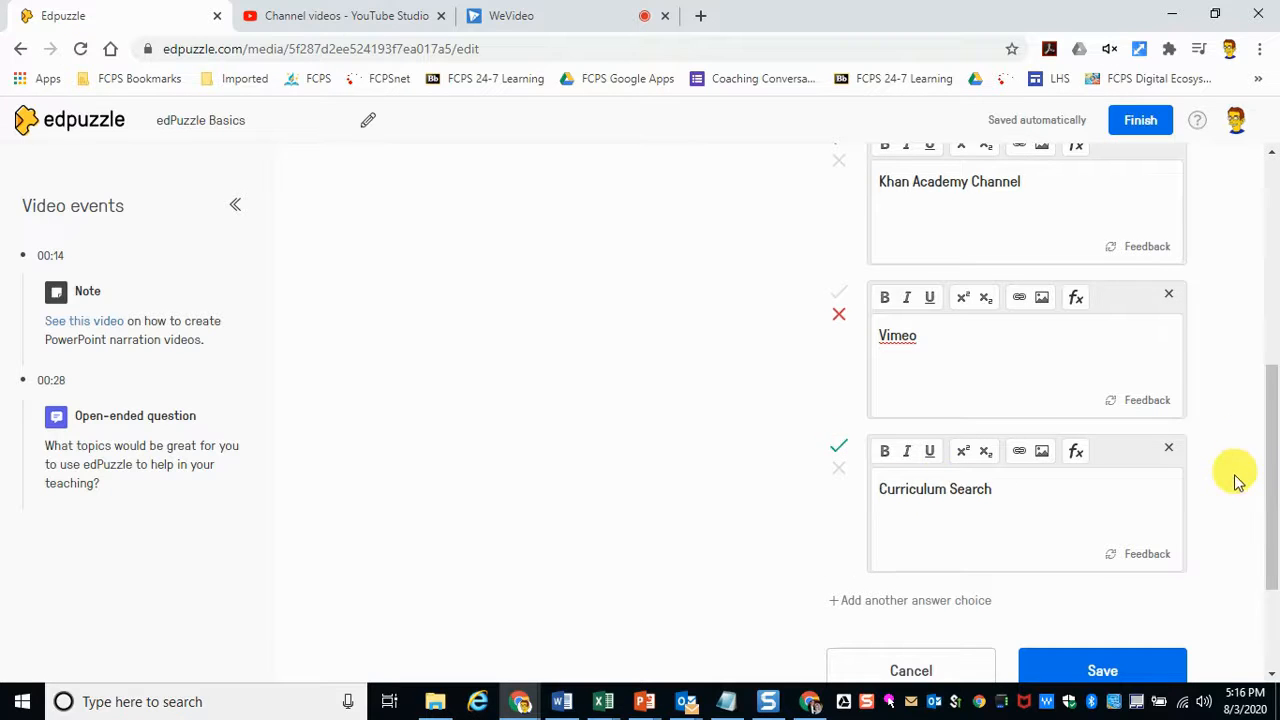
- Review the multiple-choice question with its four answer choices and save it
scroll(1234, 471, up, 5)
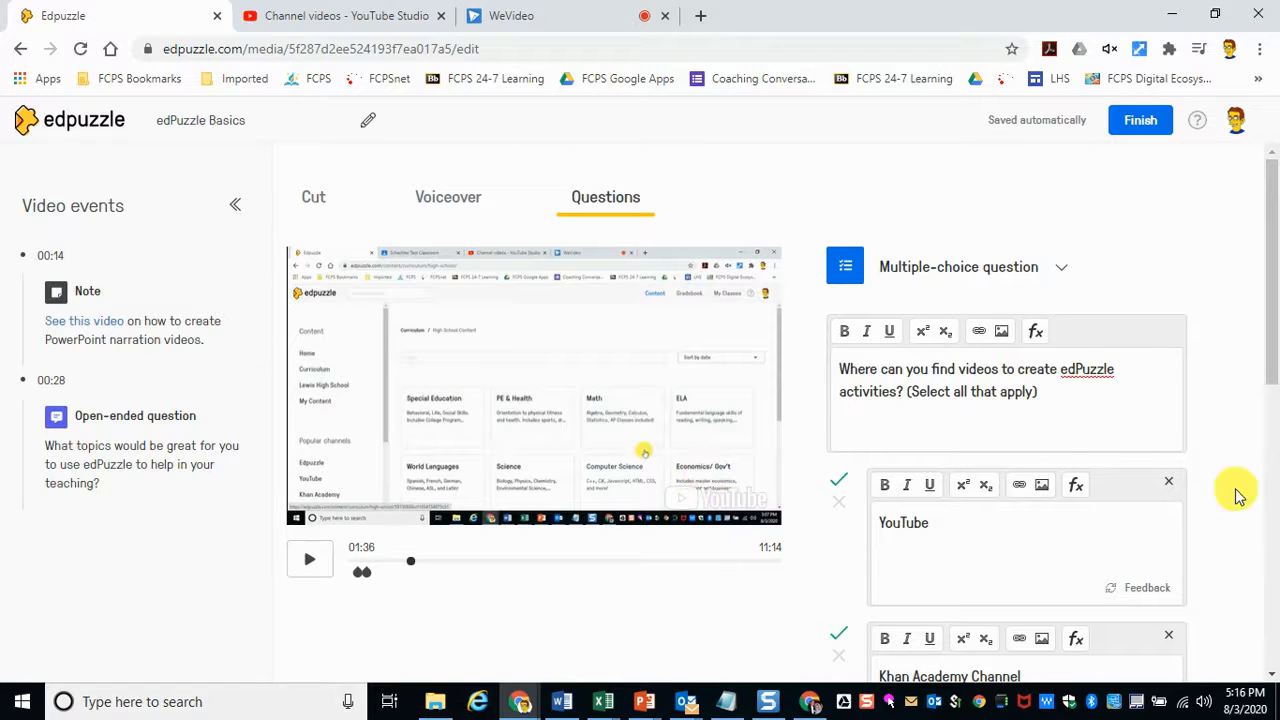
scroll(1228, 452, down, 2)
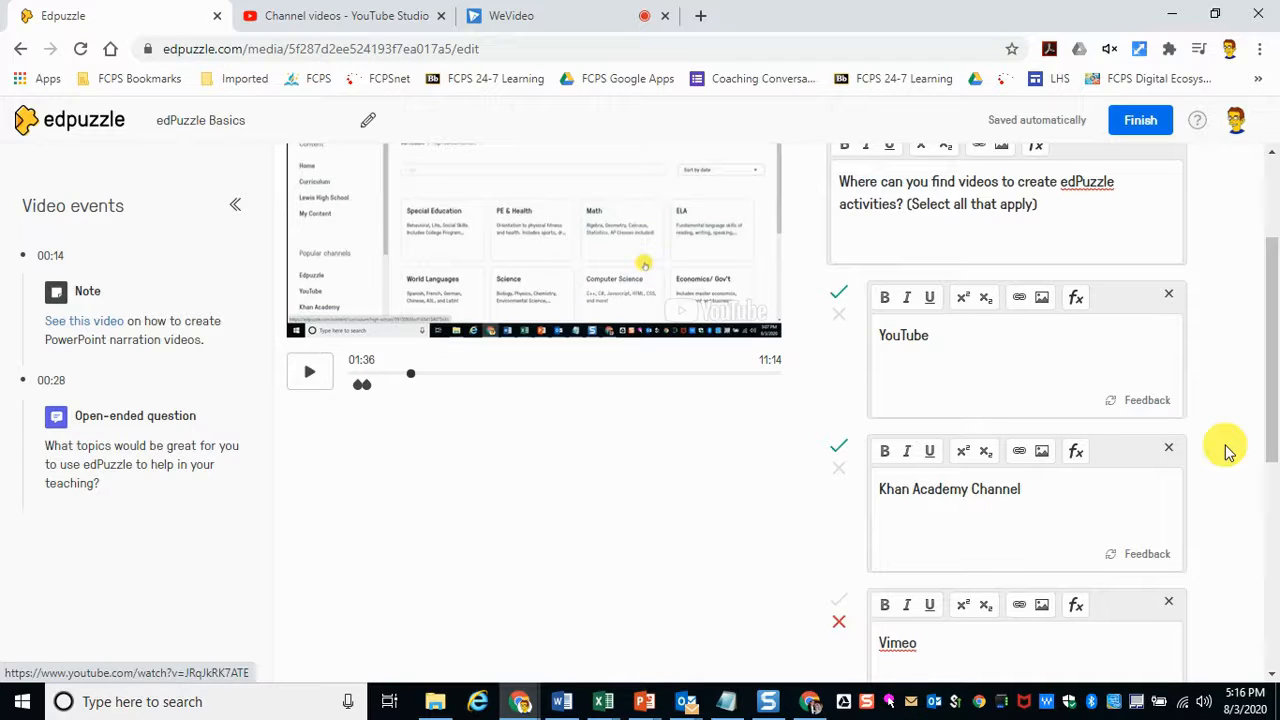
scroll(1228, 452, down, 2)
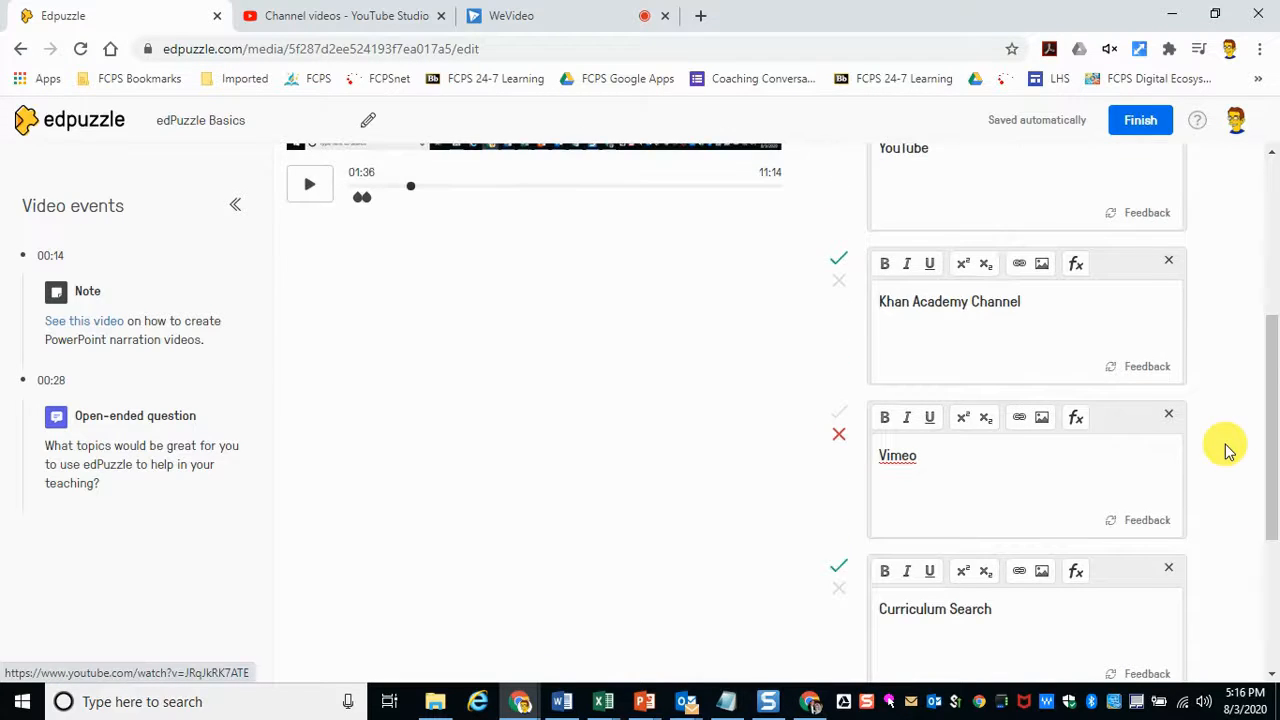
scroll(1228, 452, down, 2)
click(1100, 603)
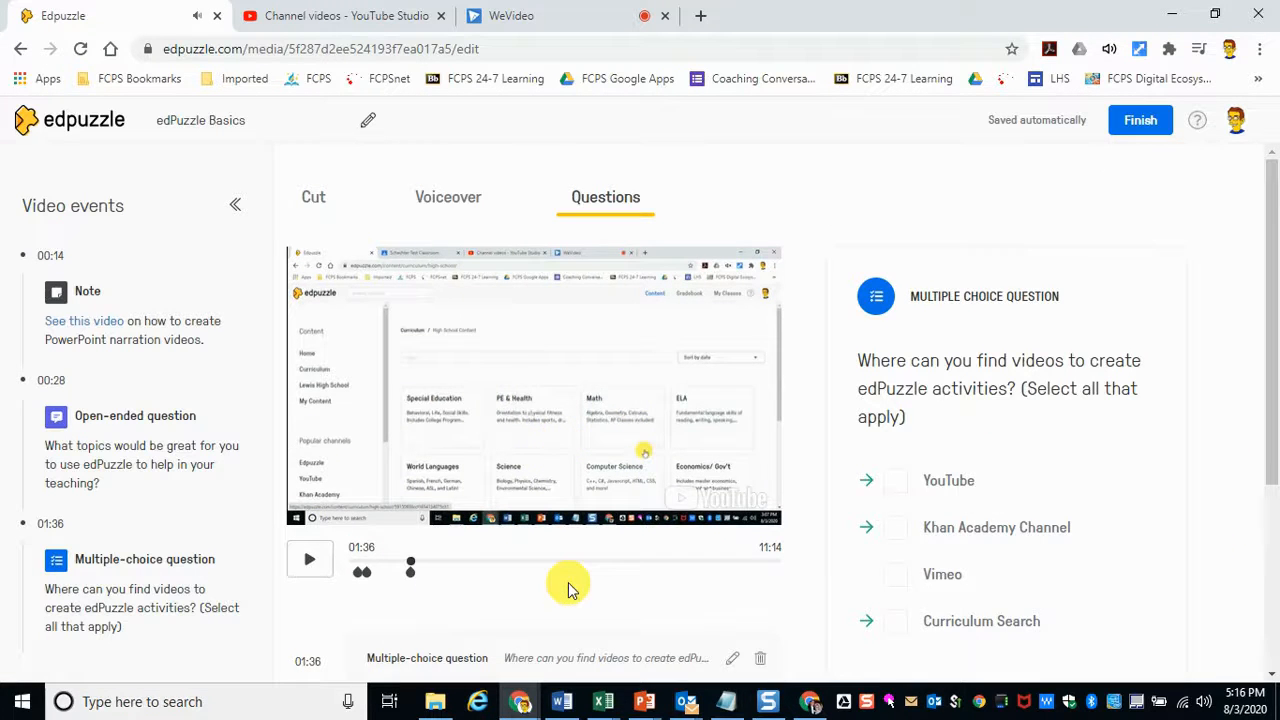
- Move the multiple-choice question to 02:00 and the open-ended question to 00:39 on the video timeline
scroll(571, 586, down, 1)
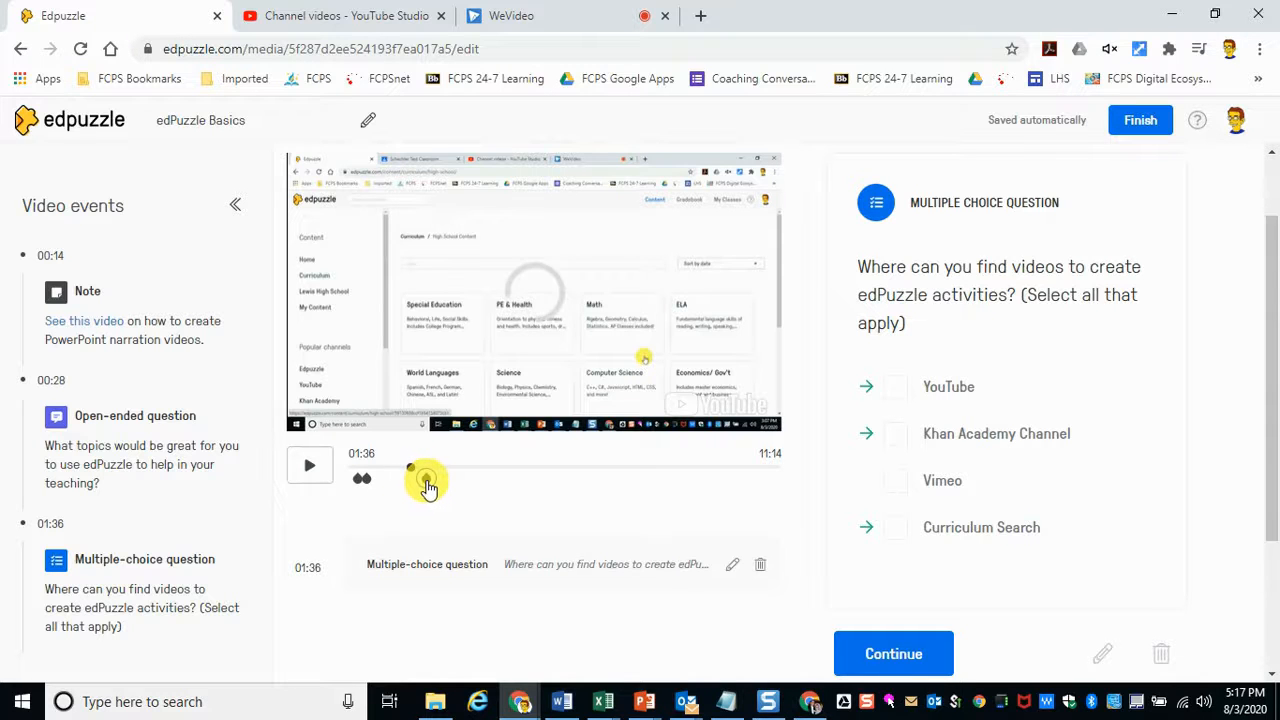
click(427, 487)
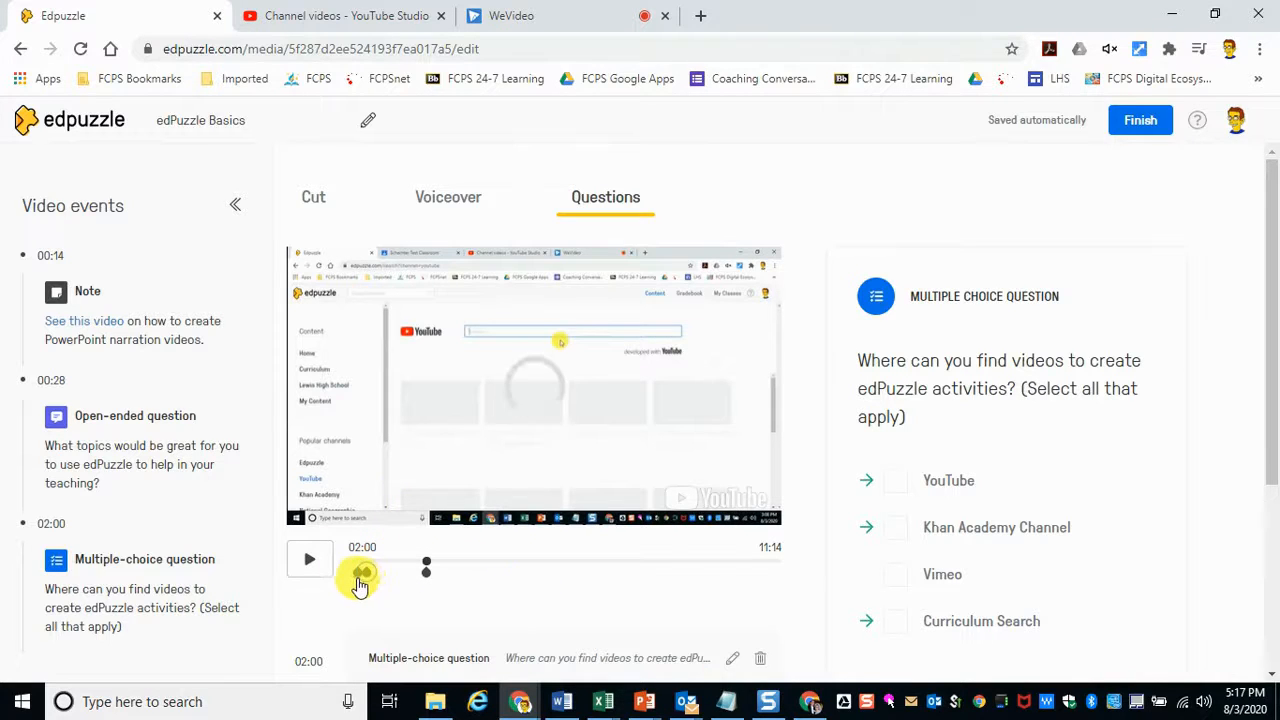
drag(366, 580, 382, 580)
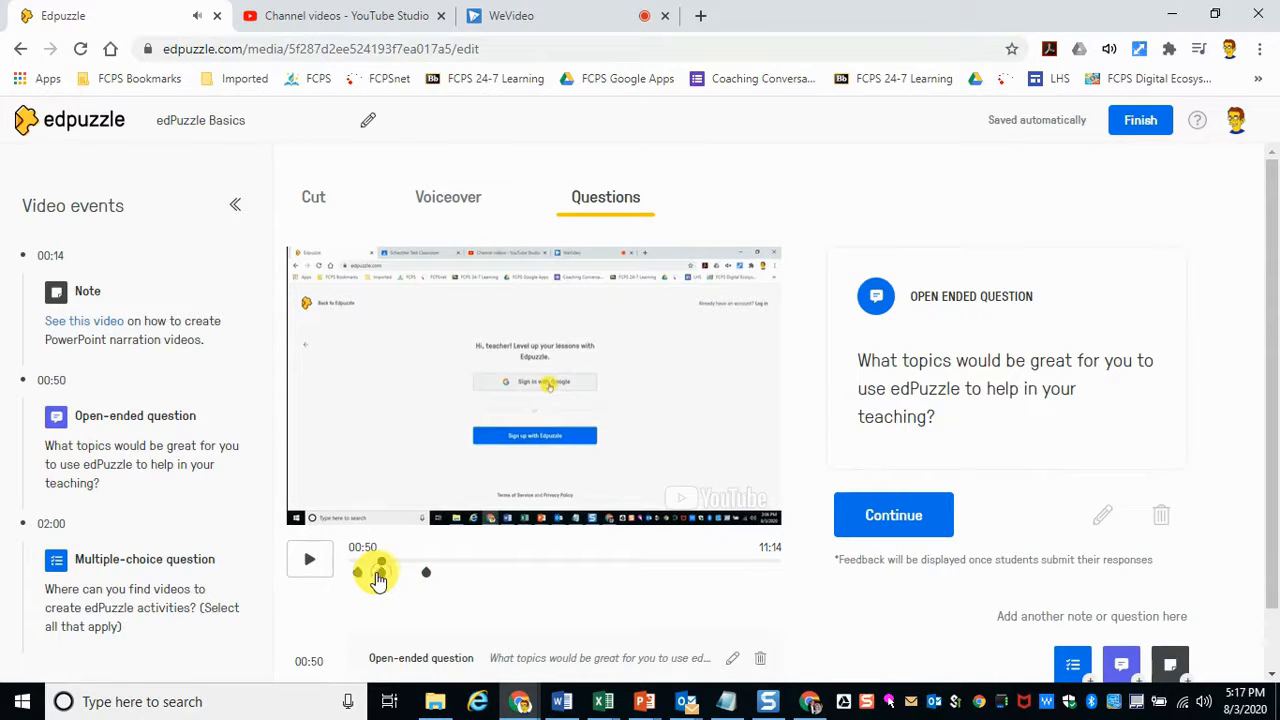
drag(377, 582, 371, 577)
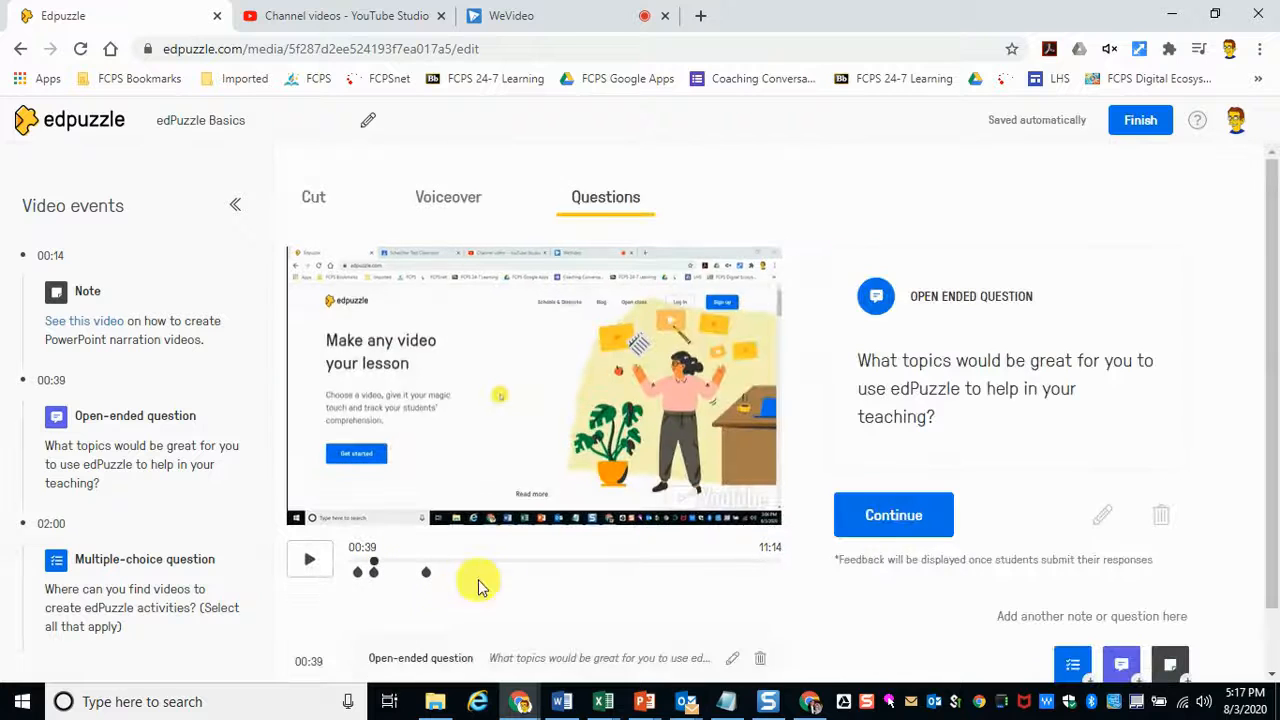
- Review the note and both questions on the video timeline and finish editing the lesson
scroll(622, 548, down, 1)
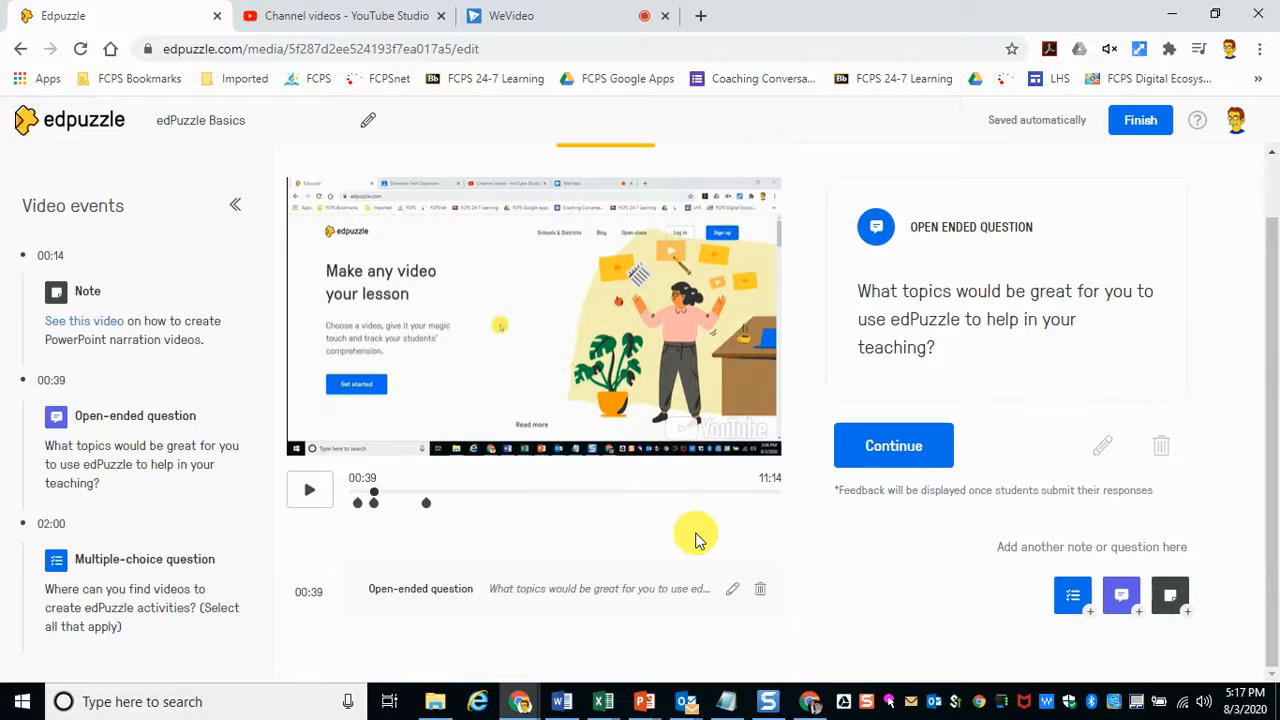
scroll(908, 540, up, 1)
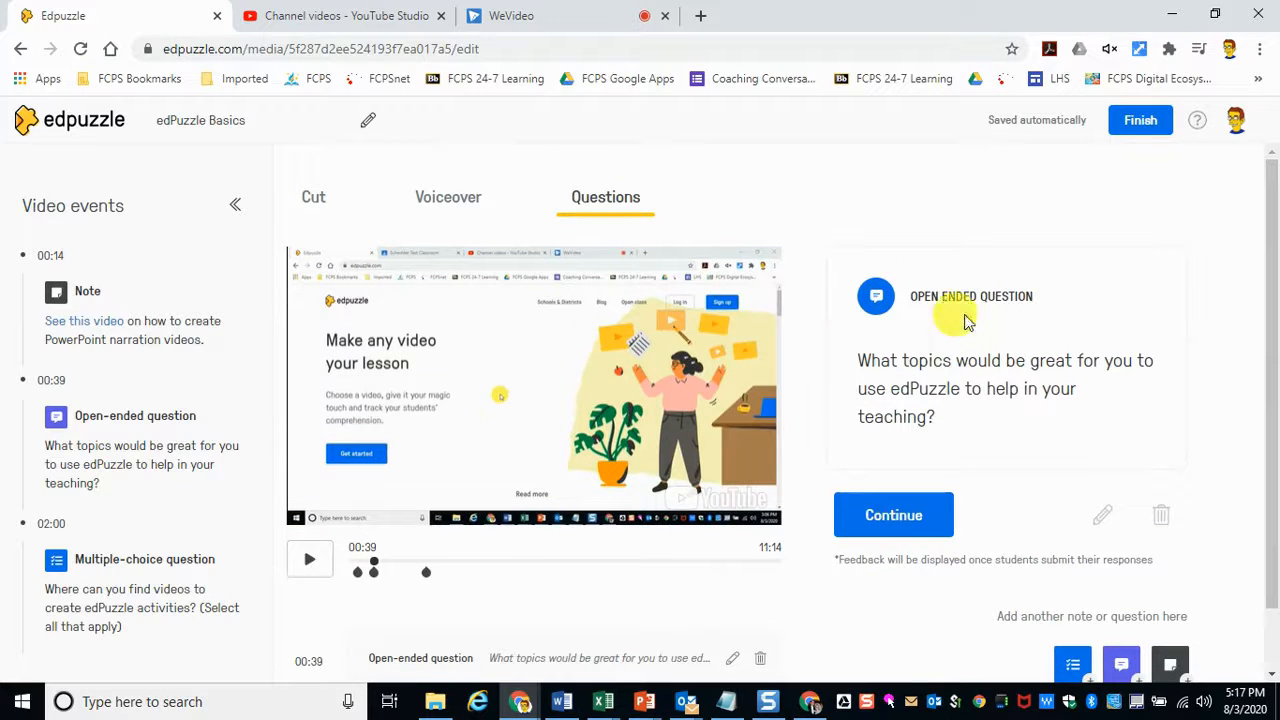
click(1140, 120)
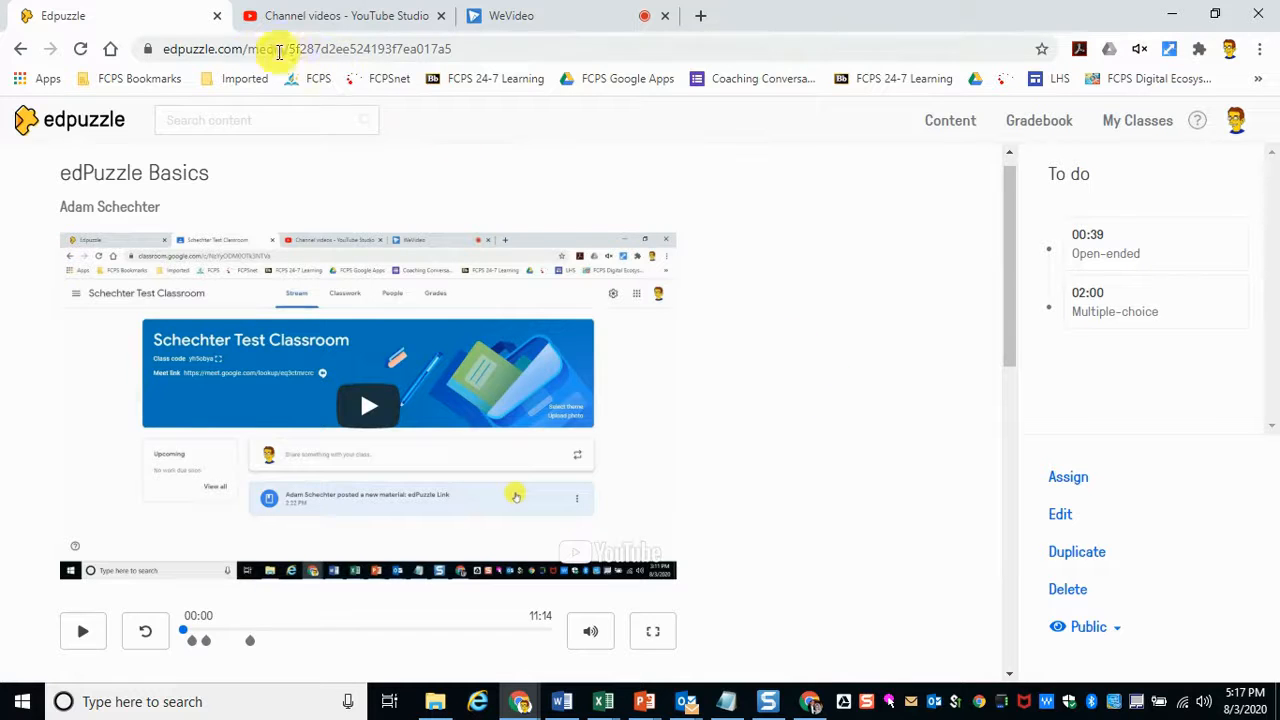
- Preview the finished lesson from the beginning, continuing past the note until the open-ended question
scroll(931, 551, down, 2)
scroll(931, 551, up, 2)
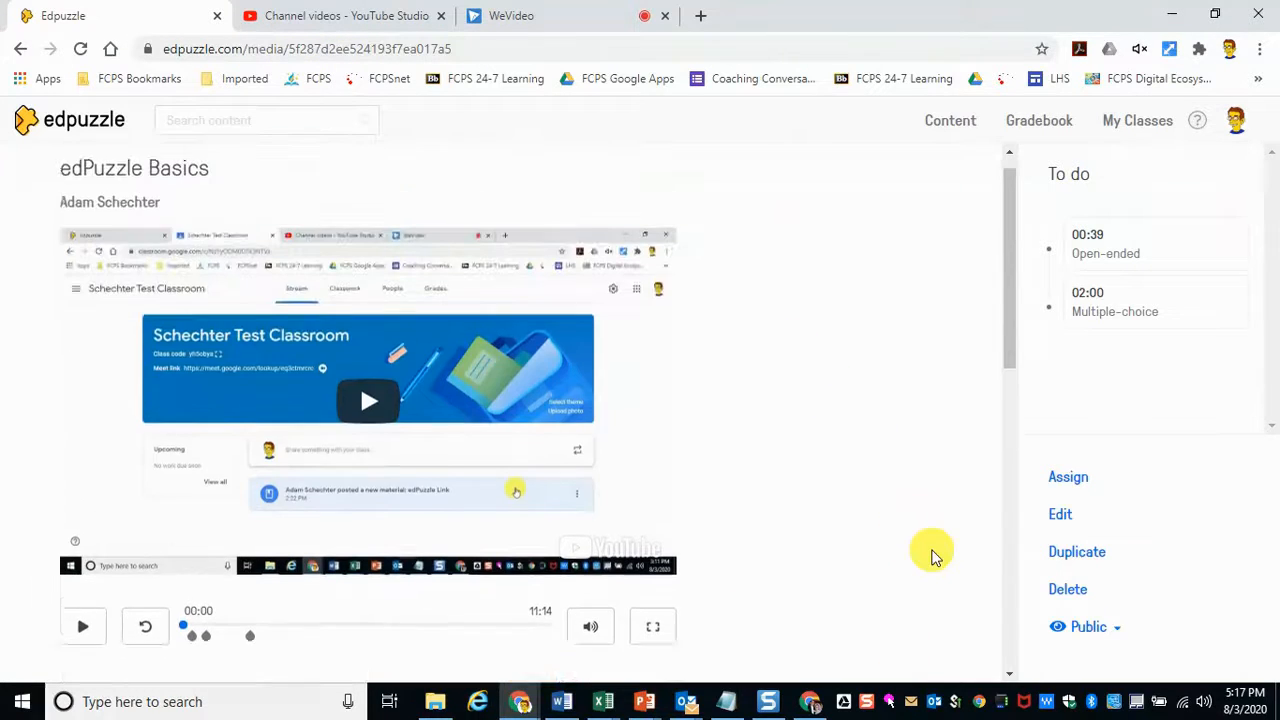
scroll(884, 450, down, 2)
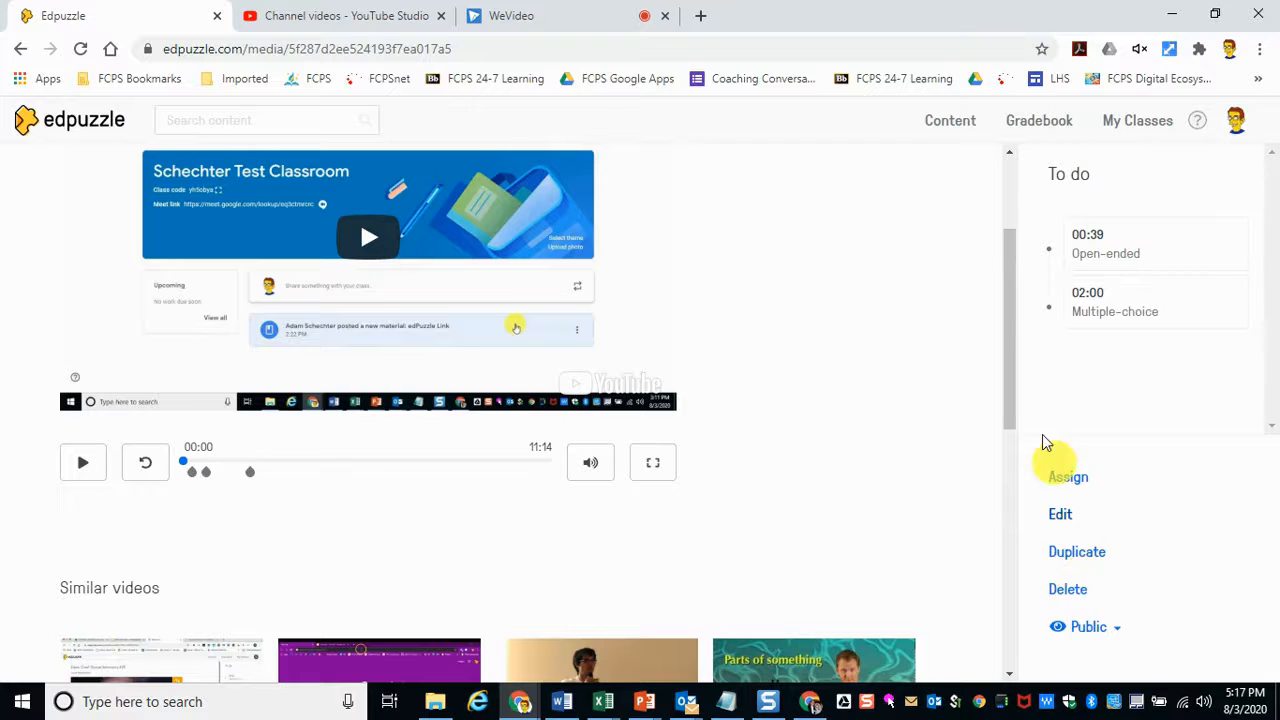
scroll(880, 426, up, 2)
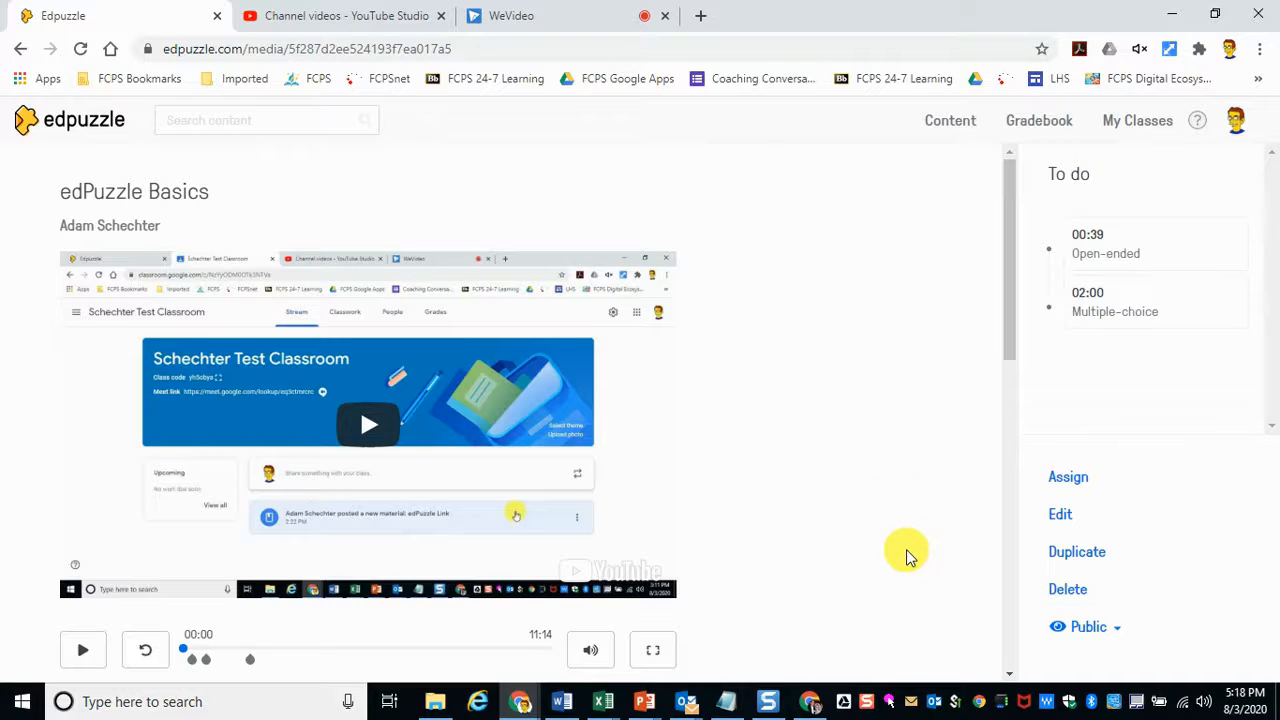
scroll(906, 551, down, 1)
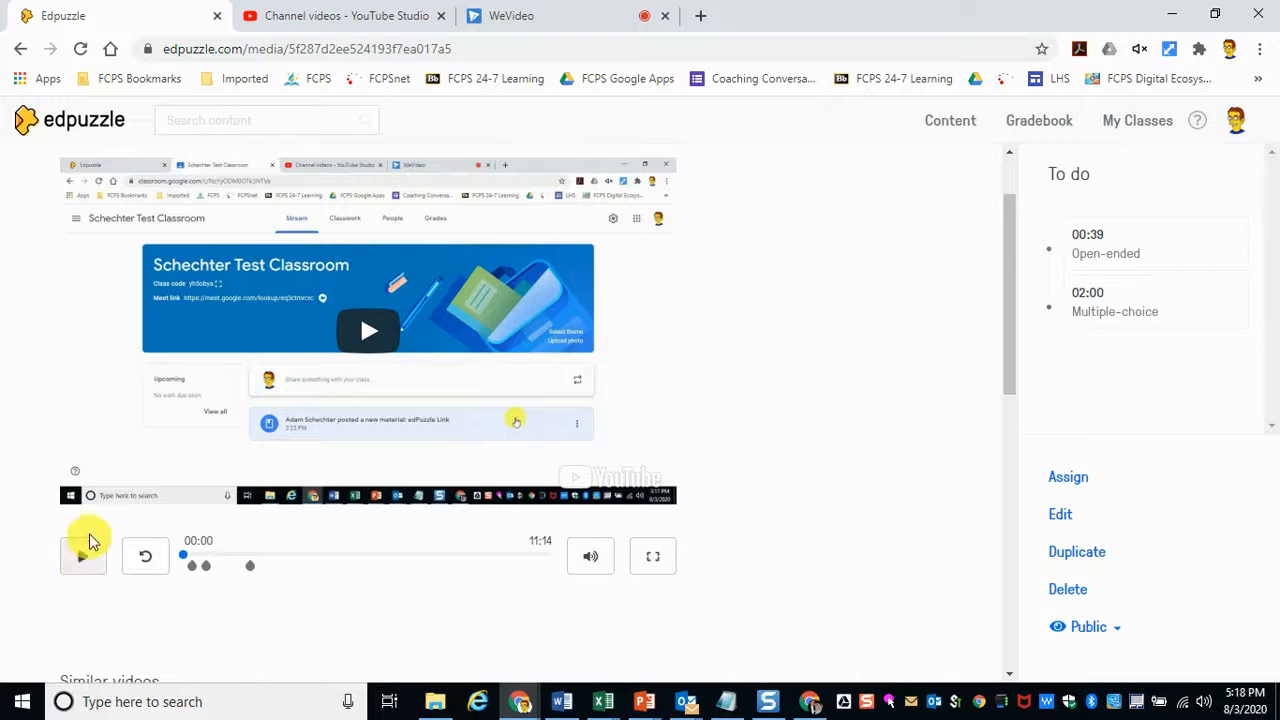
click(83, 553)
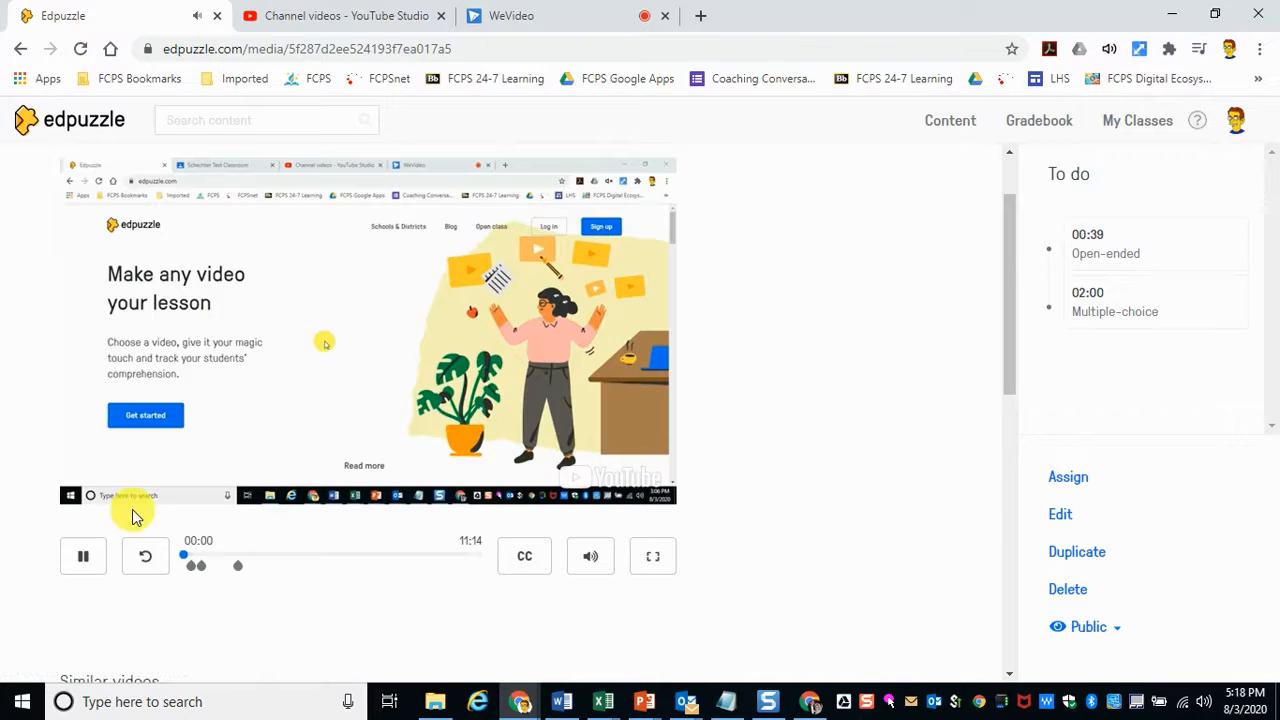
click(237, 566)
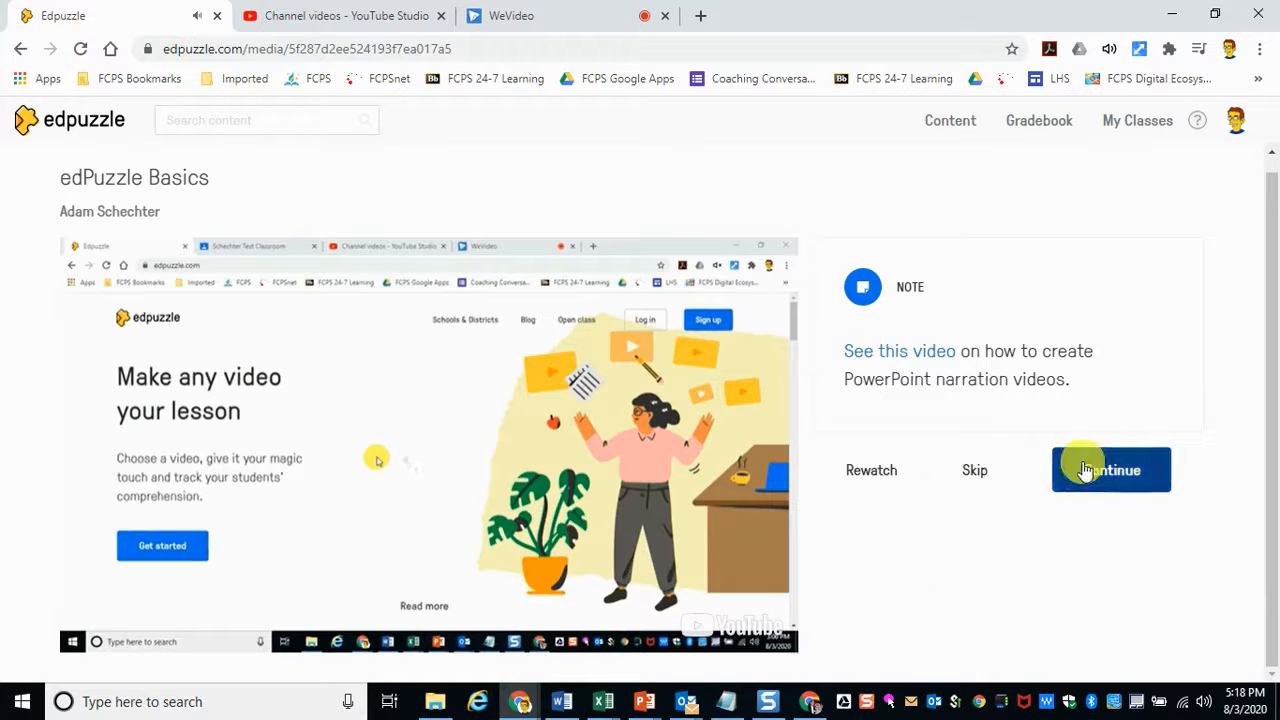
click(1097, 496)
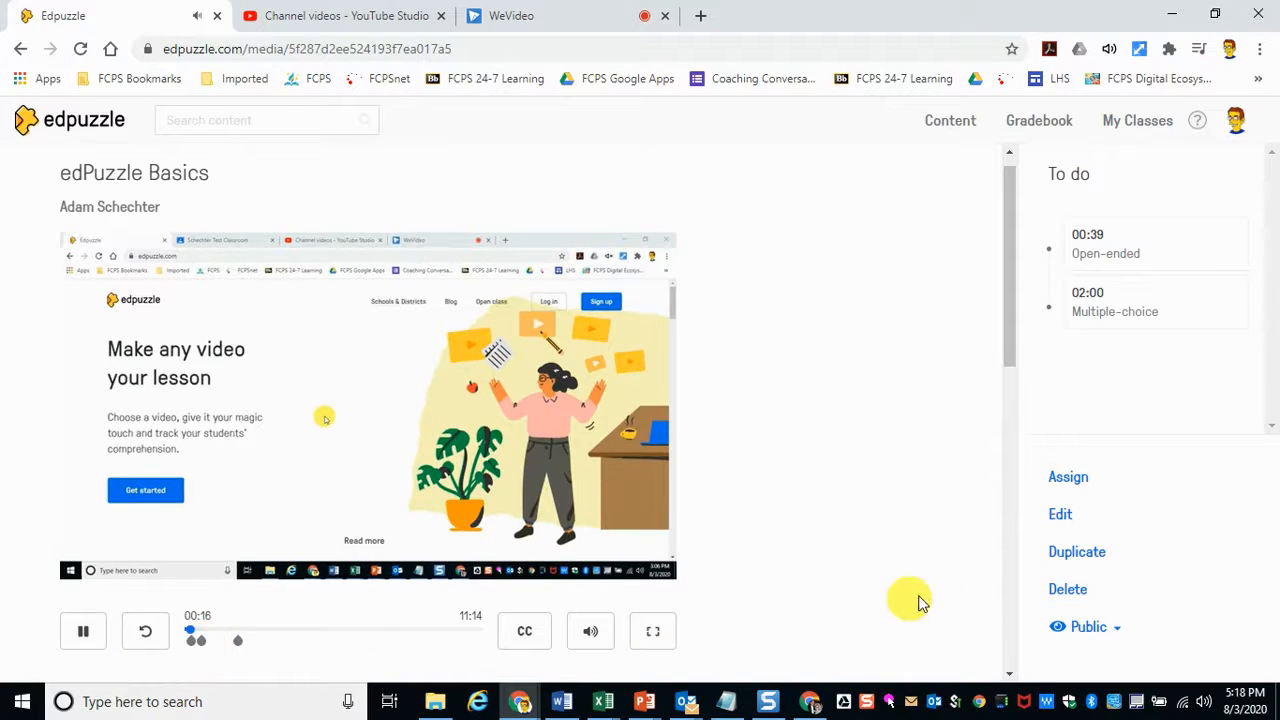
click(898, 451)
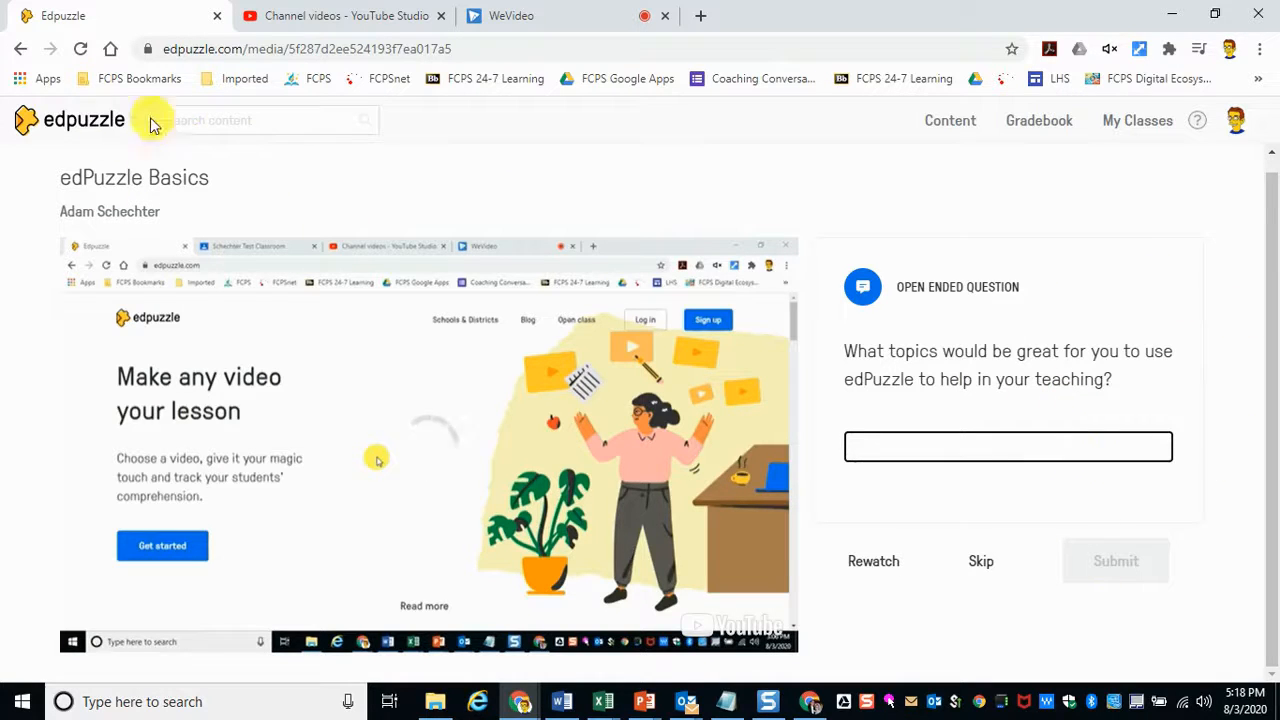
- Leave the preview for My Content, open the edPuzzle Basics video there, and return to the video list
click(57, 127)
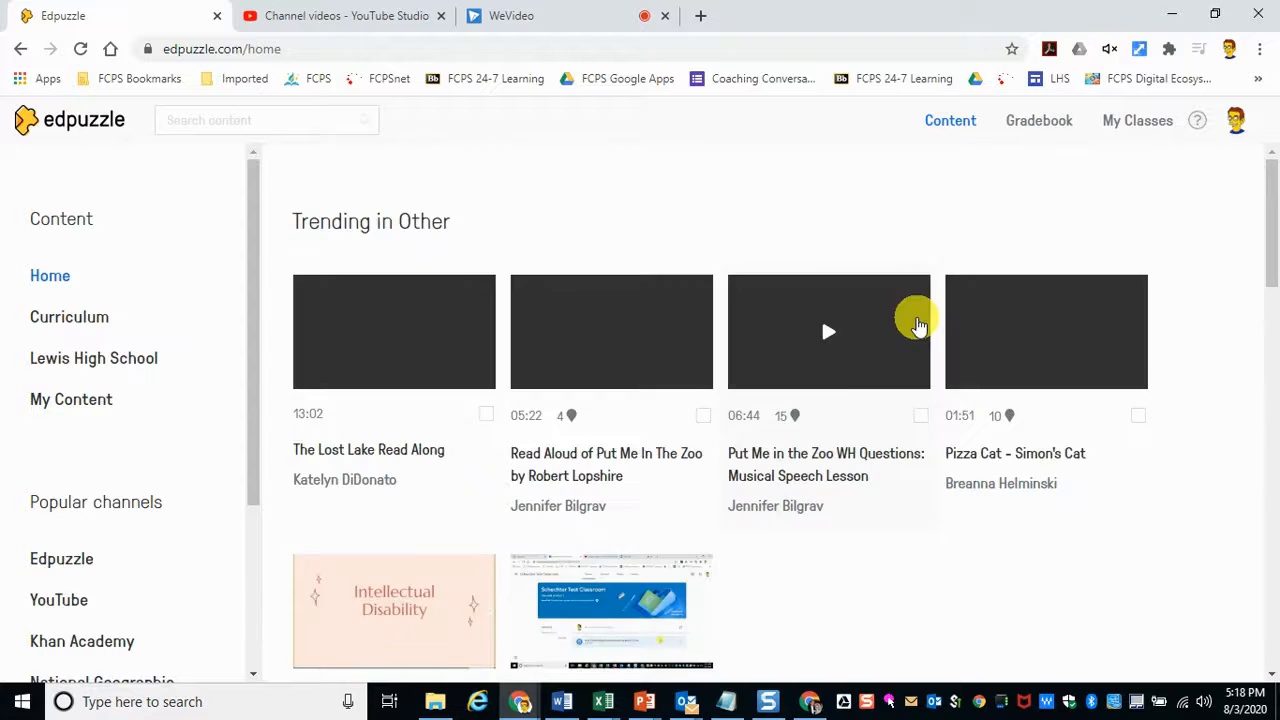
click(60, 412)
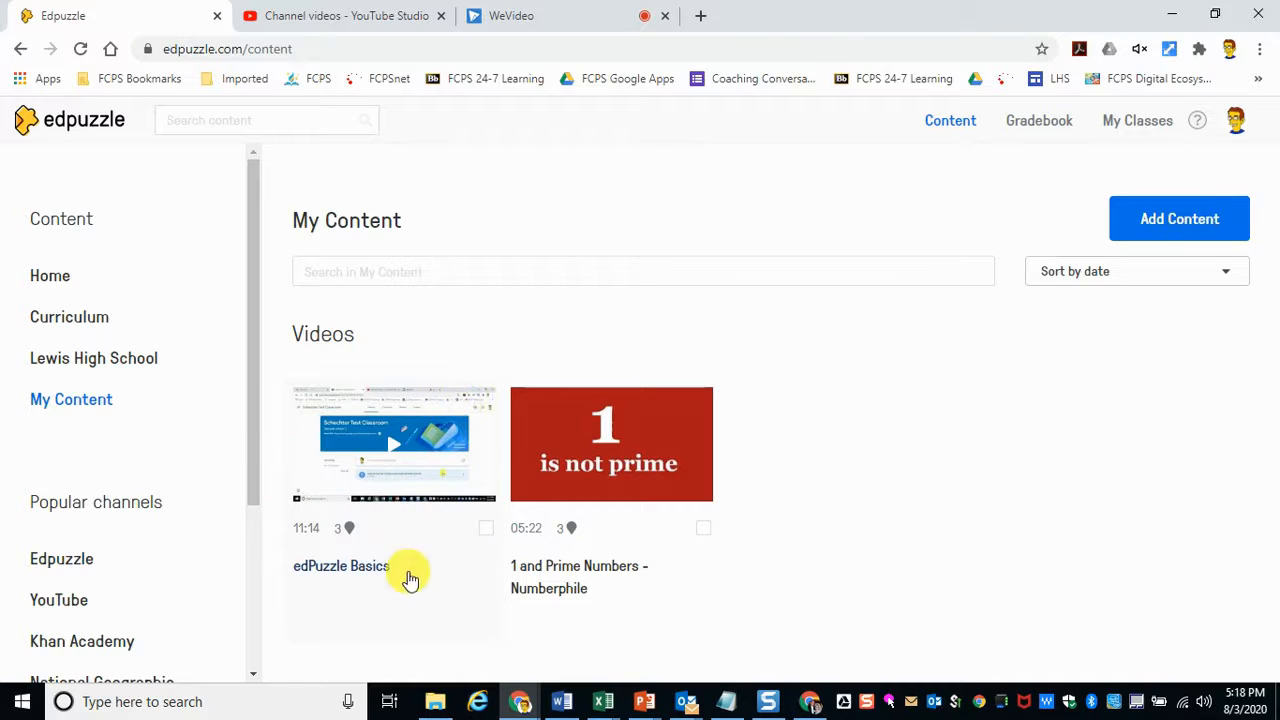
mouse_move(350, 530)
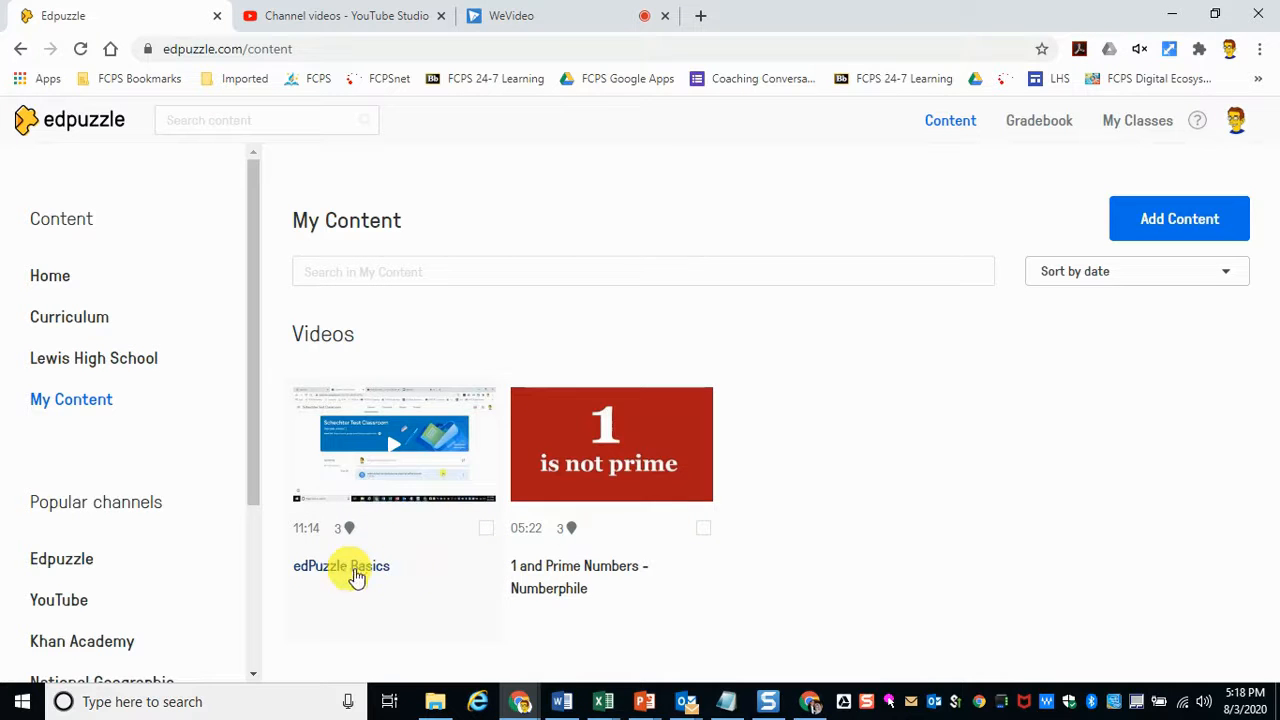
click(446, 468)
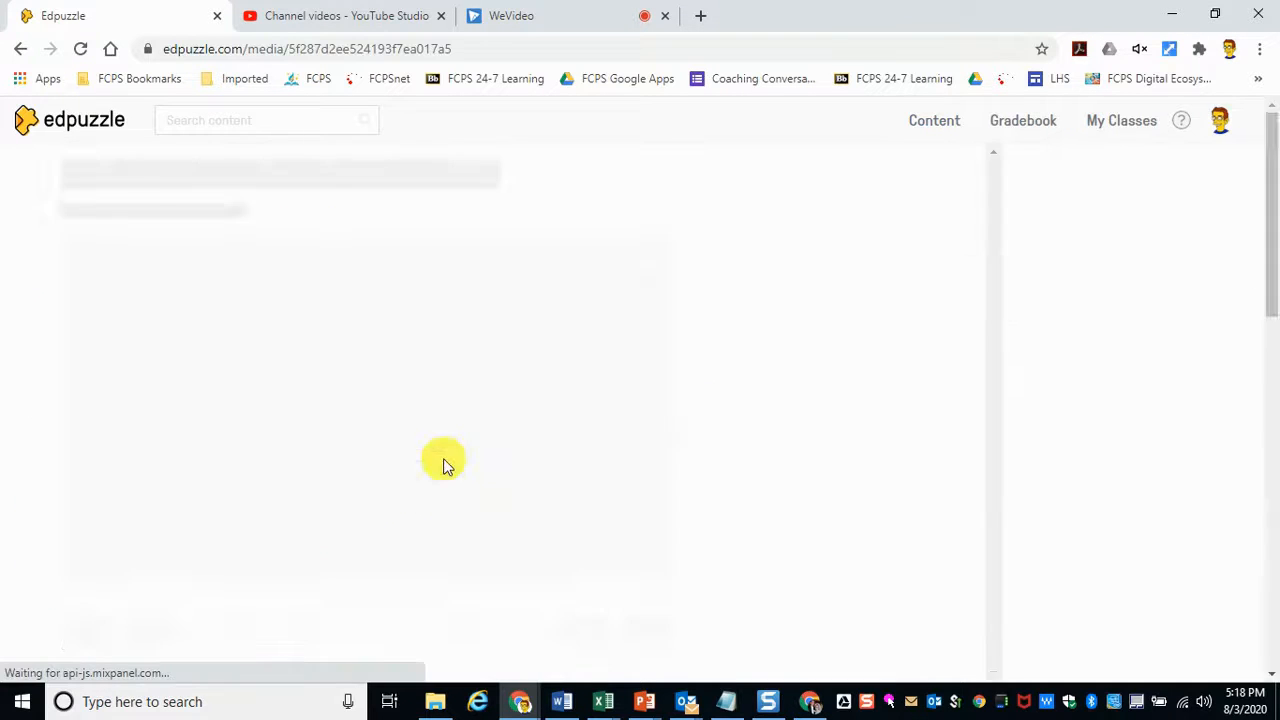
click(783, 500)
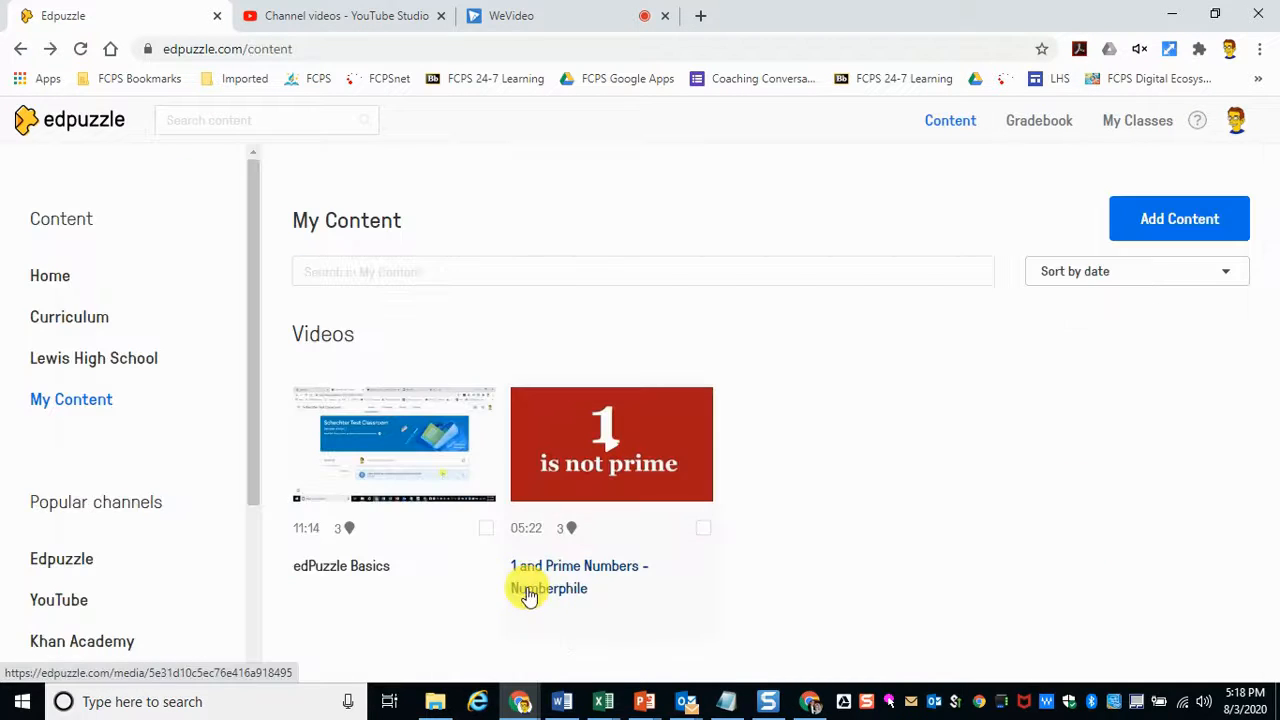
- Select the edPuzzle Basics video in My Content and open its assignment options
click(486, 527)
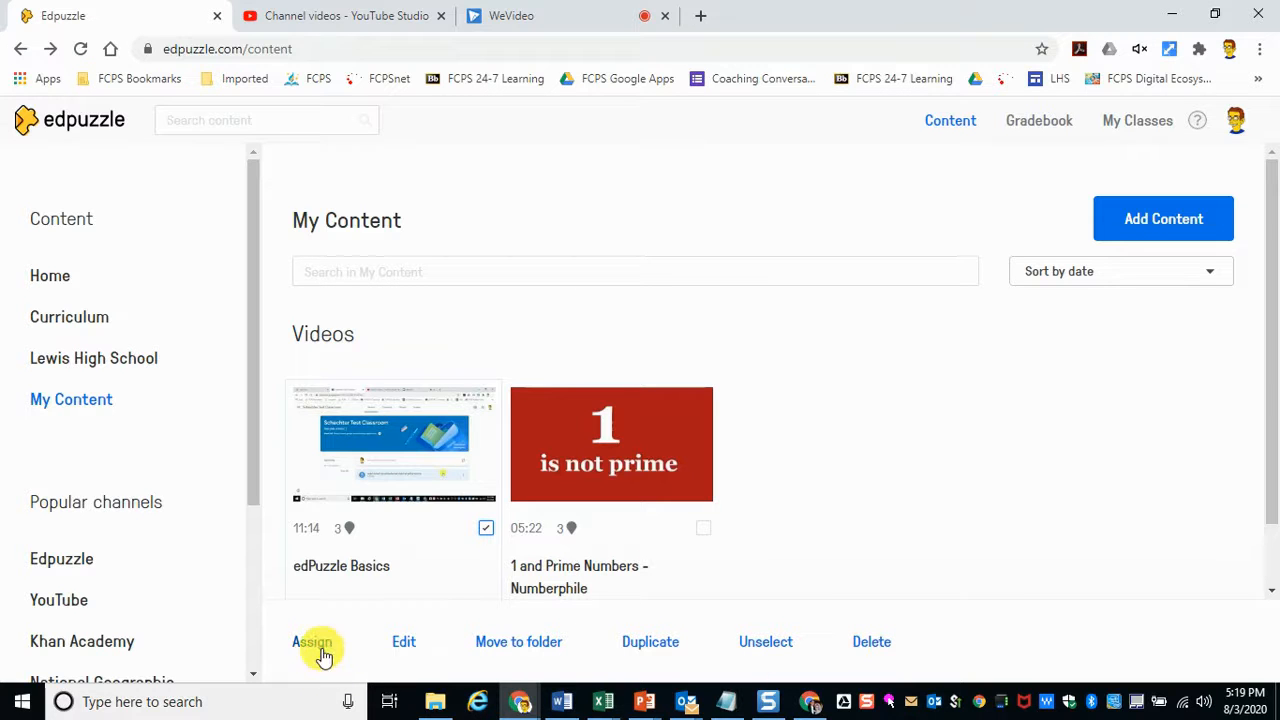
scroll(997, 571, down, 1)
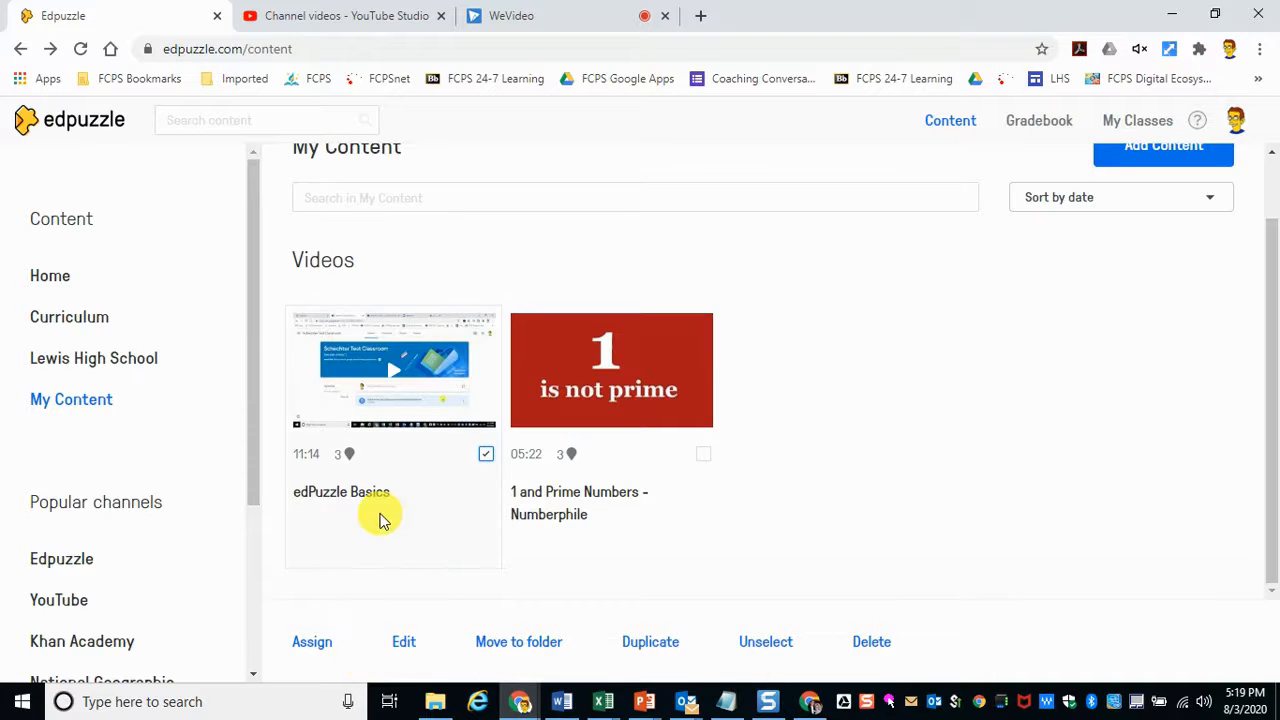
scroll(1065, 465, up, 1)
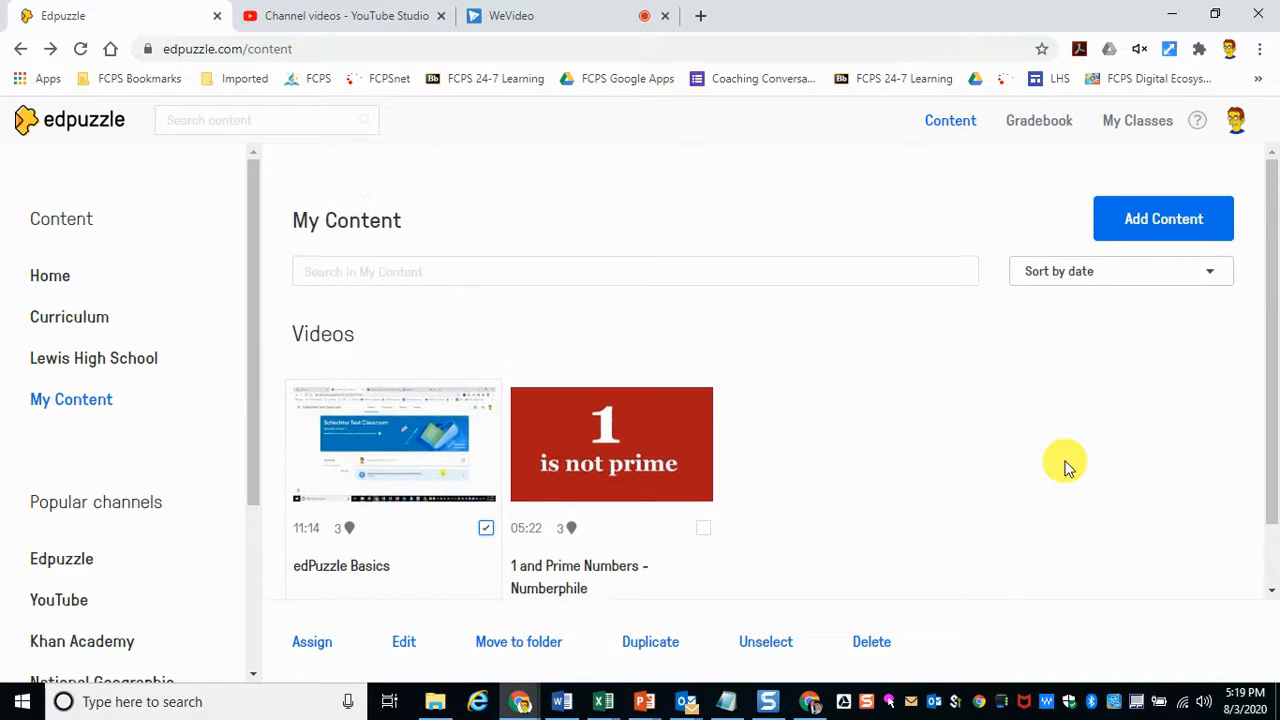
scroll(1060, 468, down, 1)
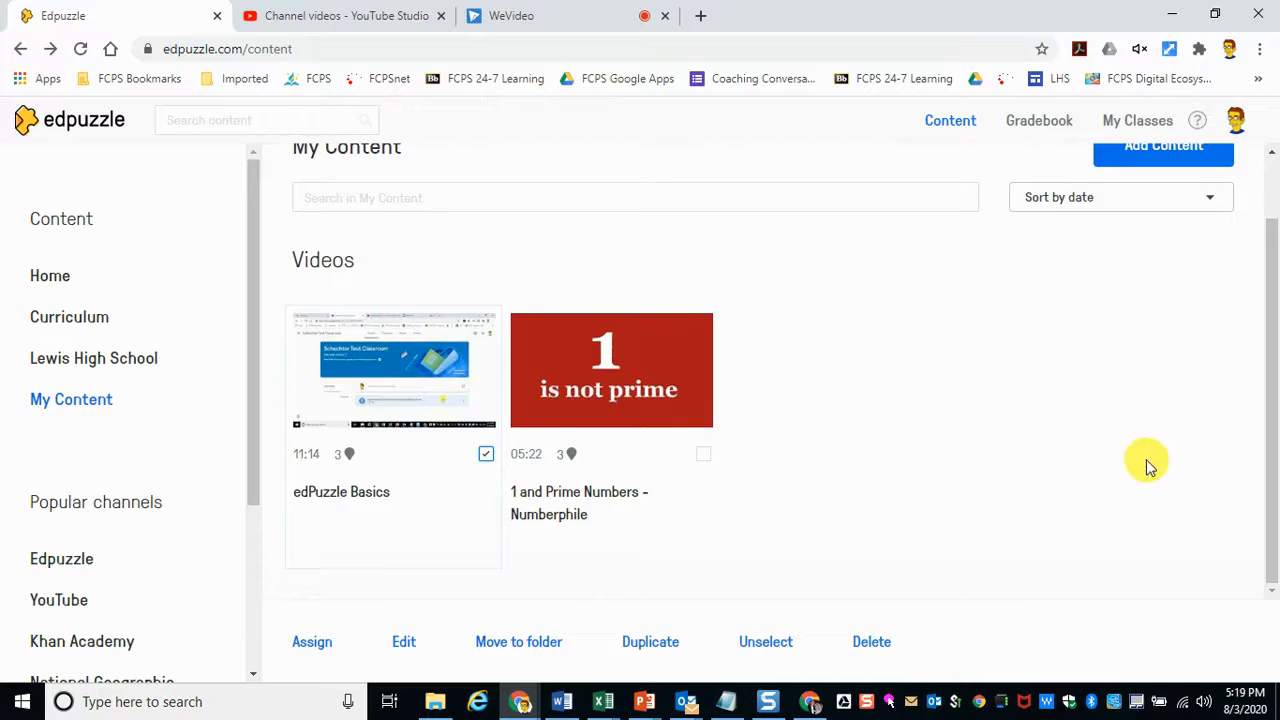
scroll(1146, 462, up, 1)
scroll(1112, 390, down, 1)
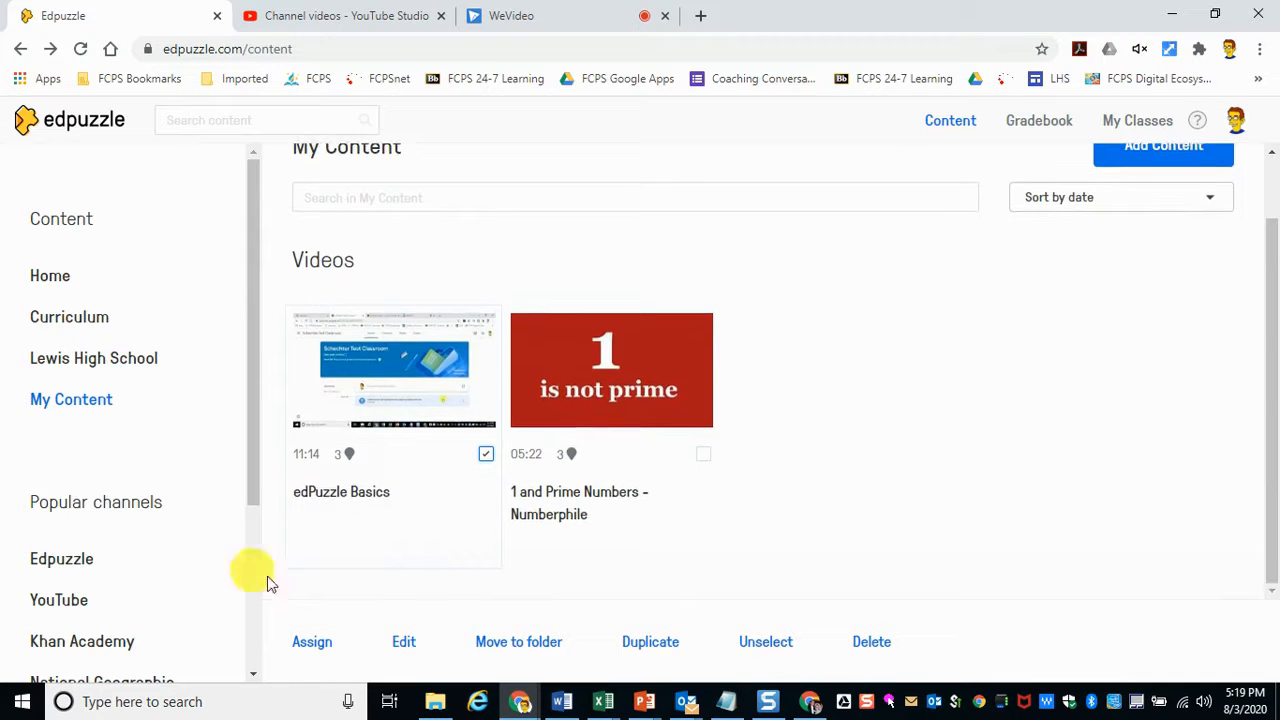
scroll(300, 572, up, 1)
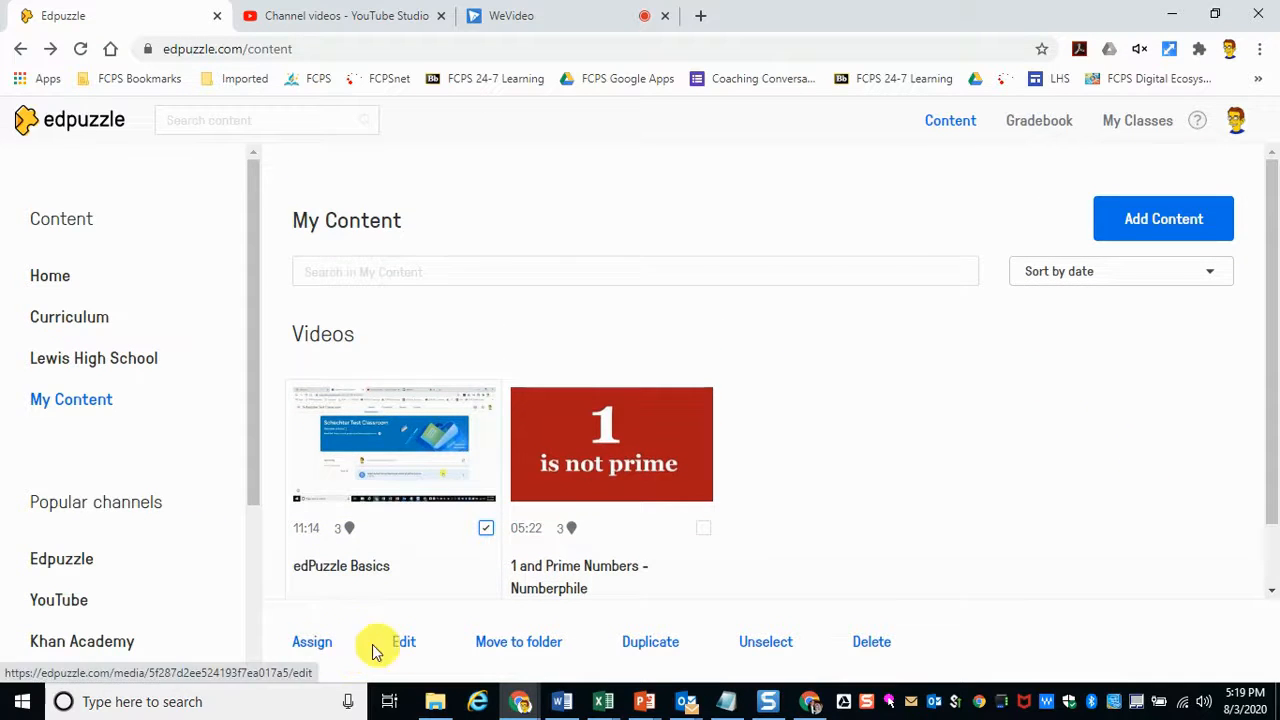
click(314, 643)
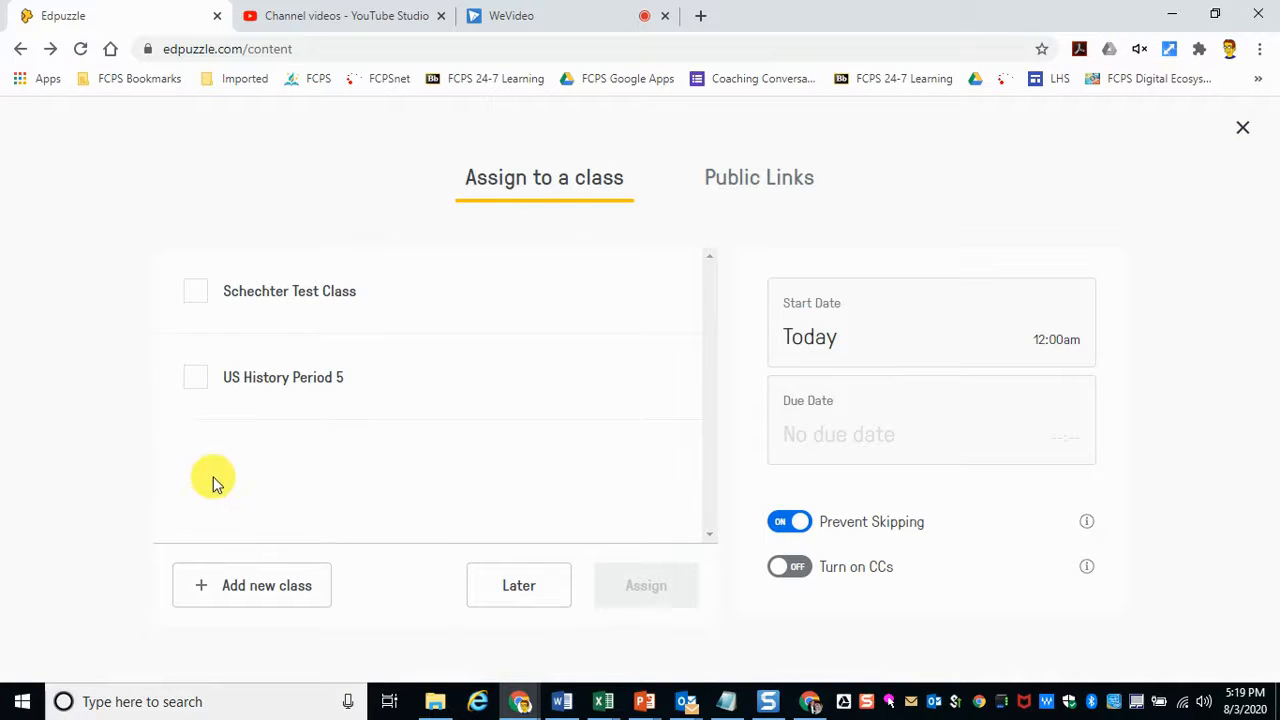
- Select the test class for the assignment, try manual and whole-class assignment, and clear the class selection
click(197, 292)
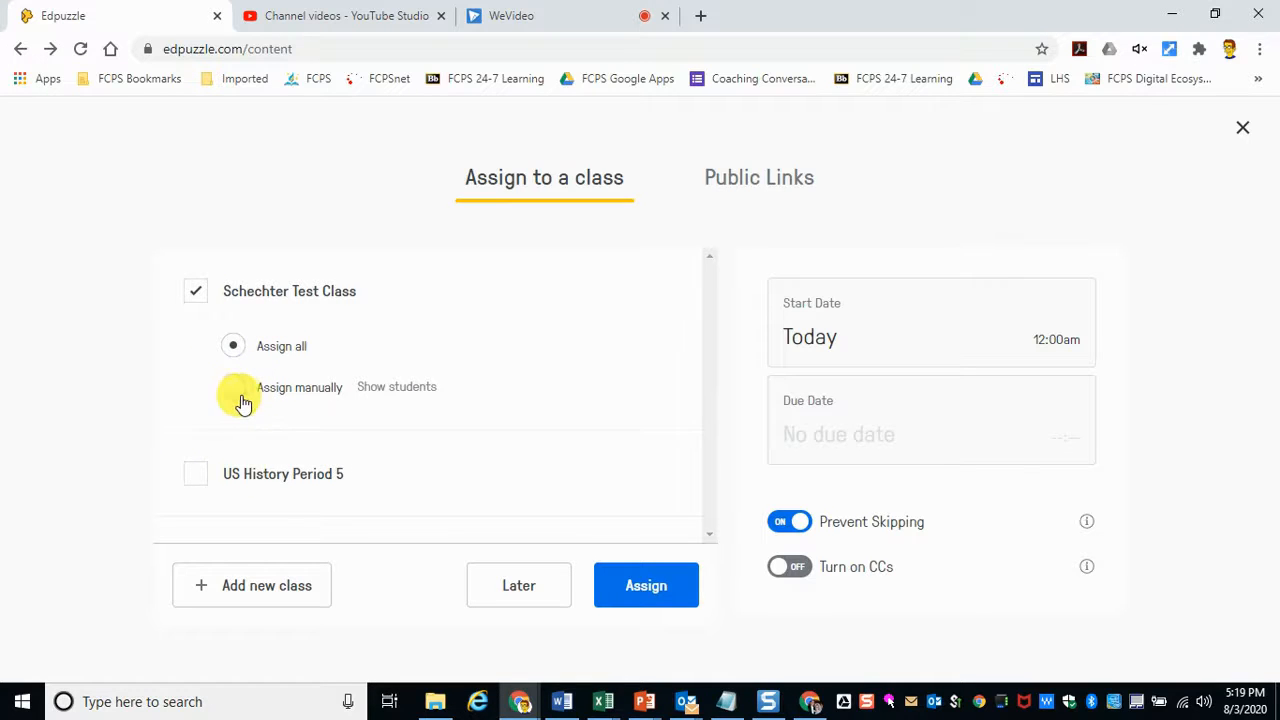
click(236, 392)
click(233, 346)
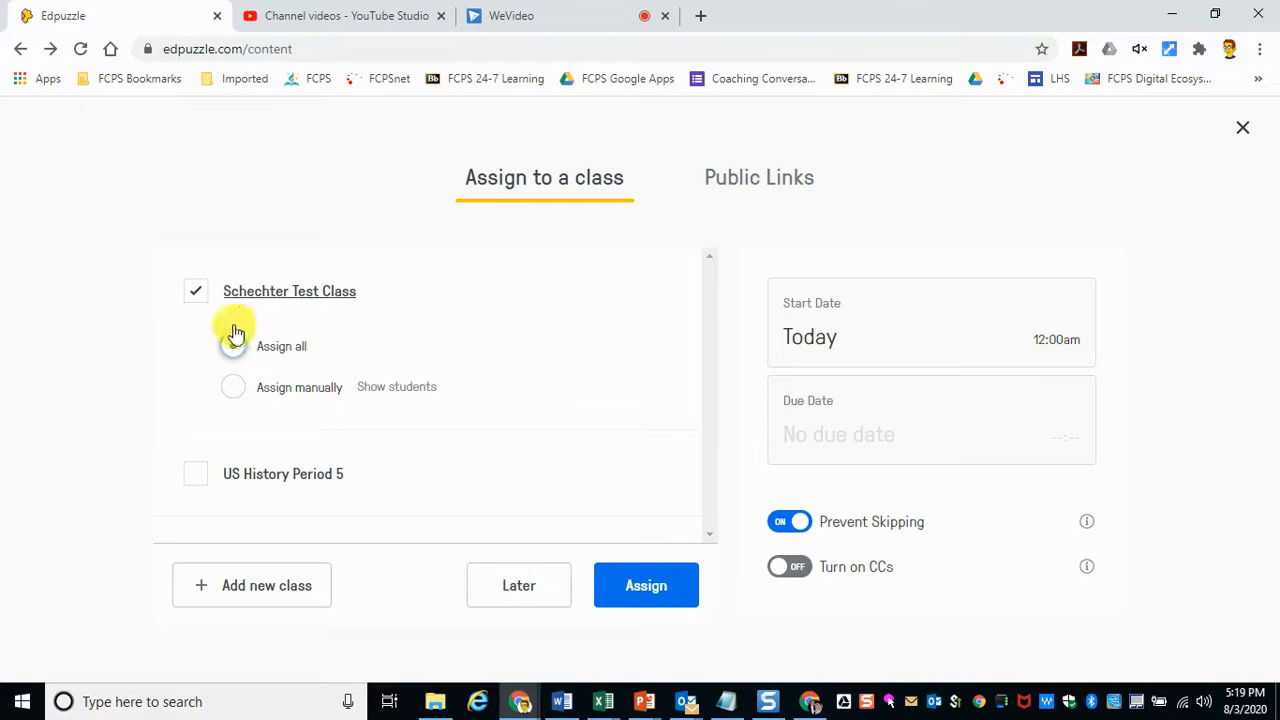
click(199, 293)
- Examine the lesson's public link and embed code, return to the class assignment options, and close them without assigning
click(734, 165)
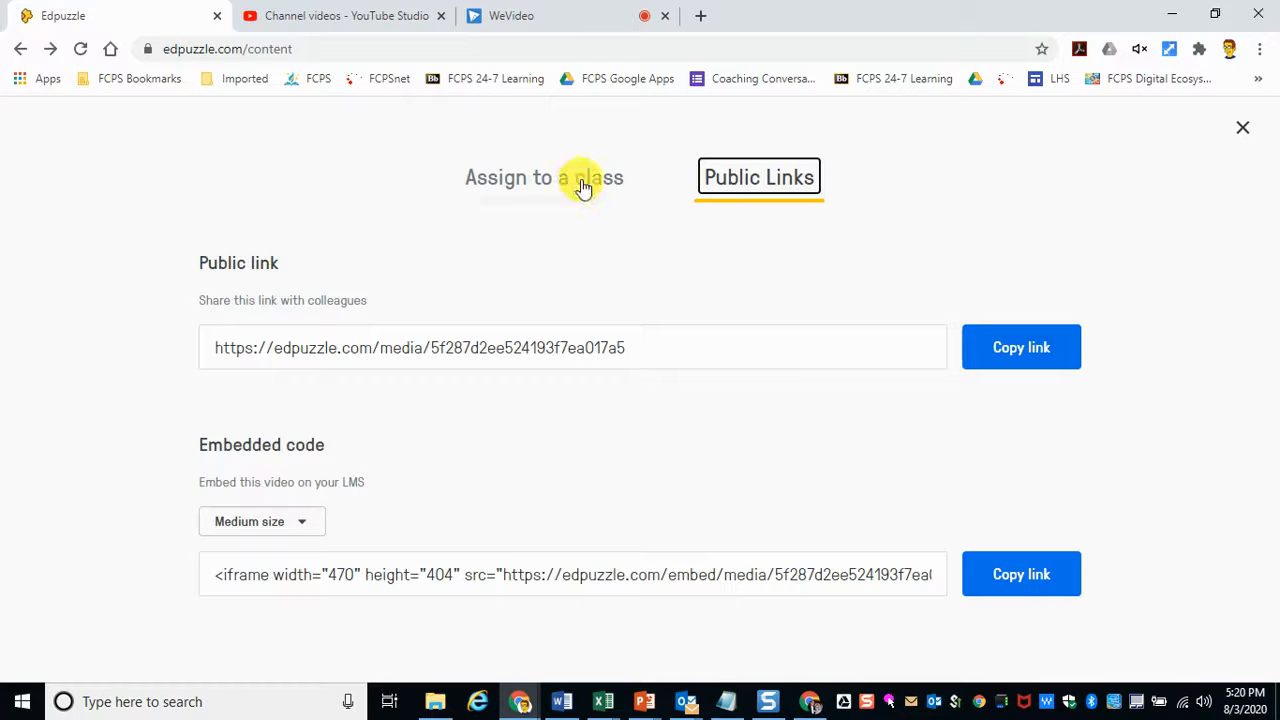
click(537, 187)
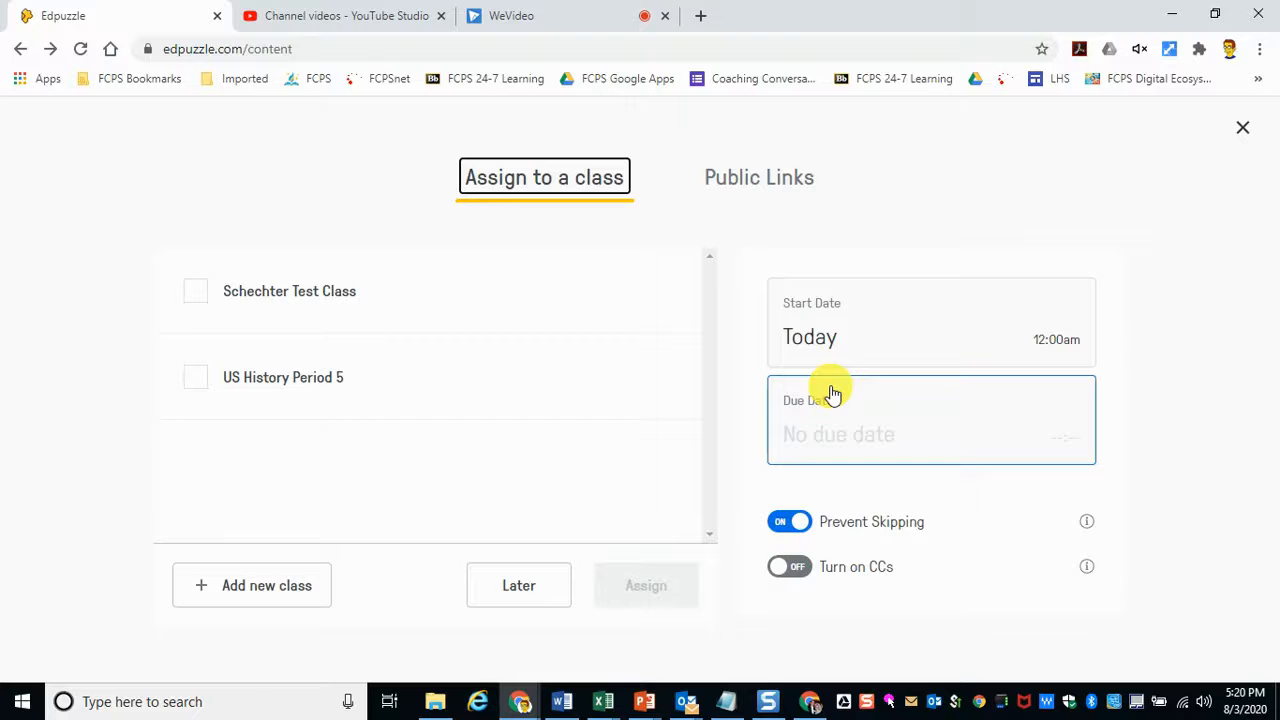
click(1243, 131)
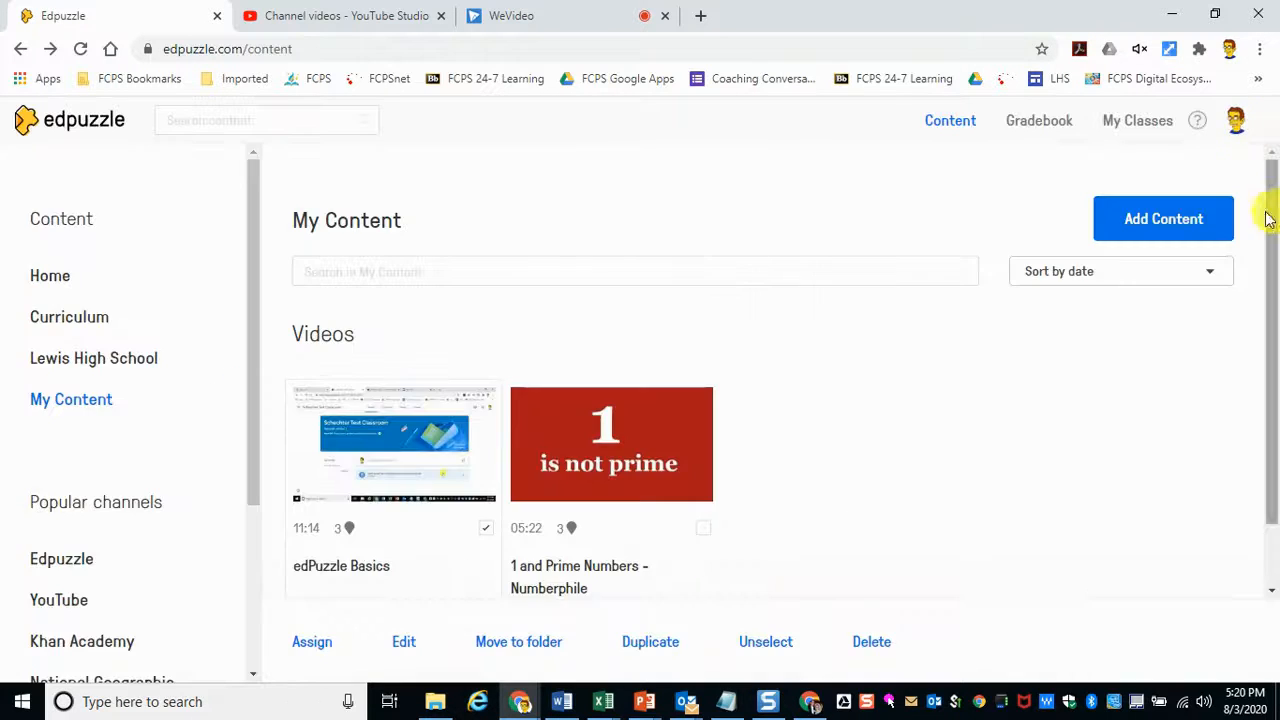
- Look at the gradebook and the test class's assignments, and return to the home page
click(1043, 131)
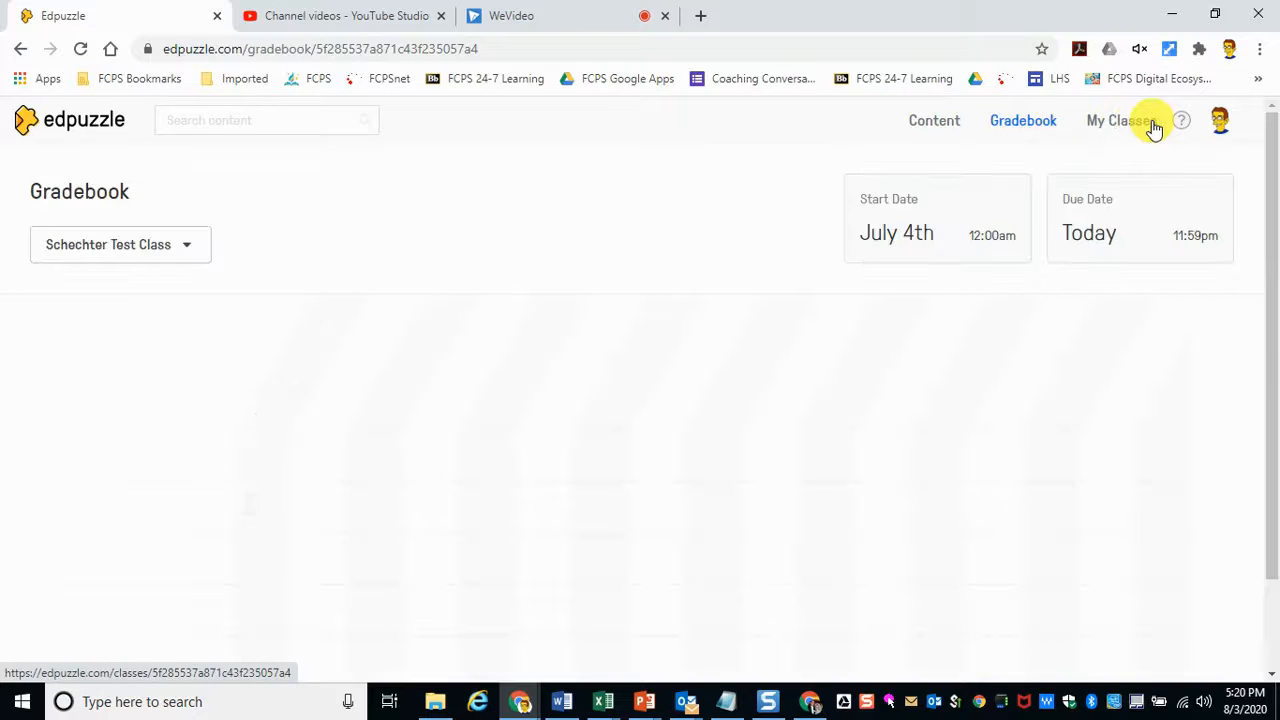
click(1155, 126)
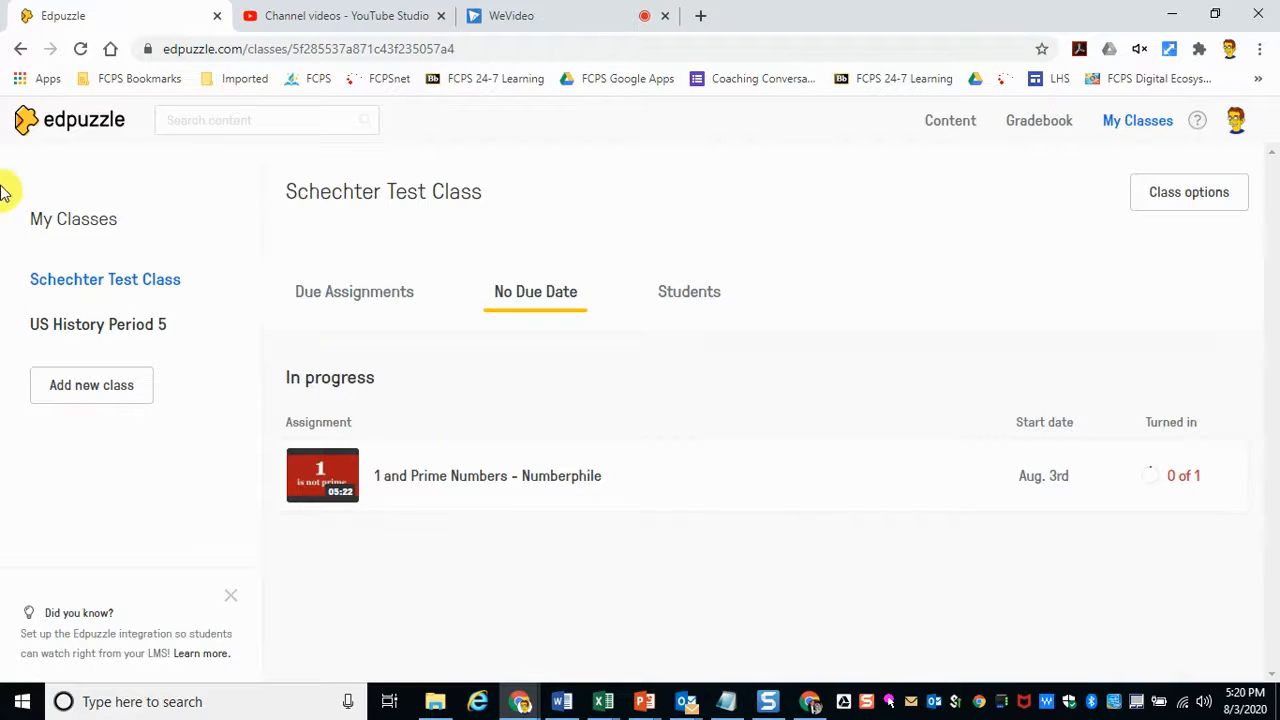
click(104, 137)
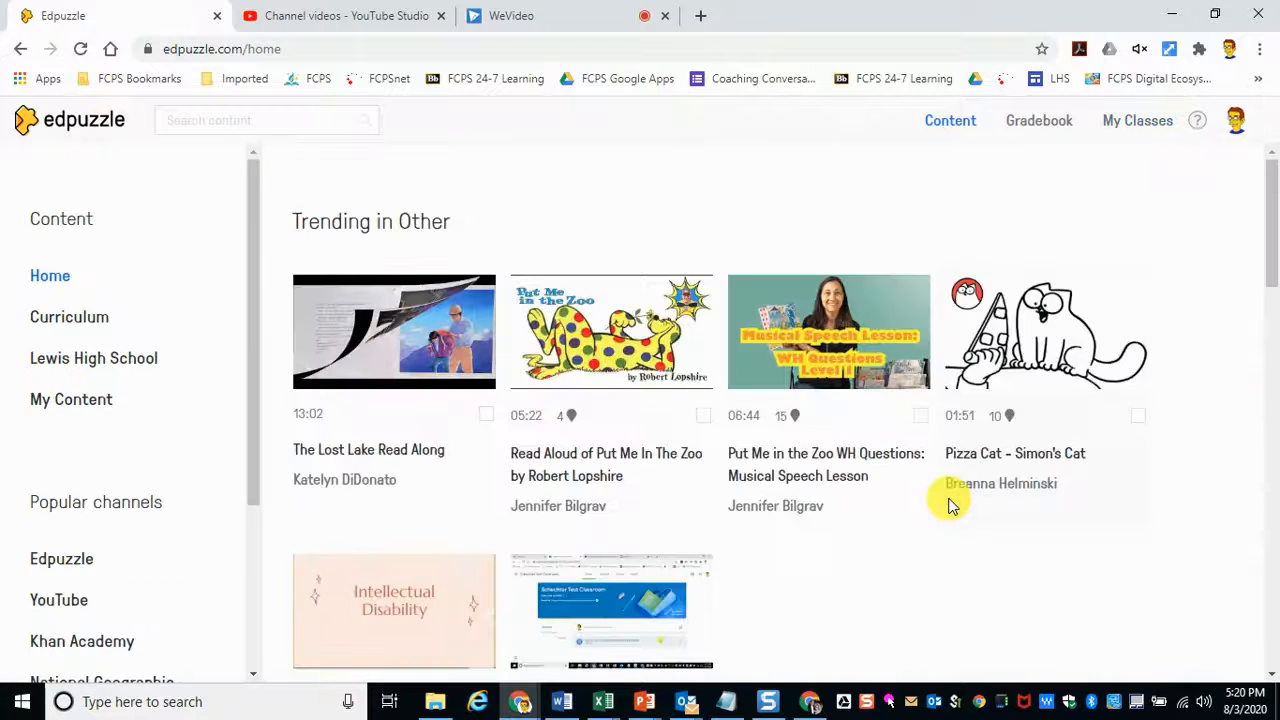